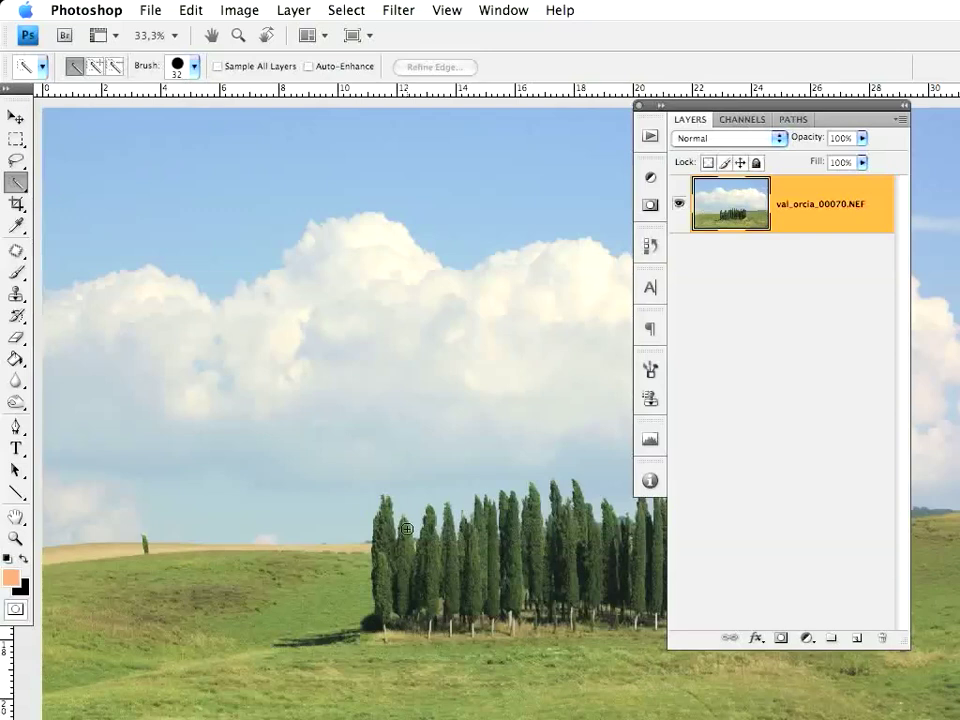
- Settle on the Quick Selection tool, duplicate the photo layer and hide the original
click(20, 186)
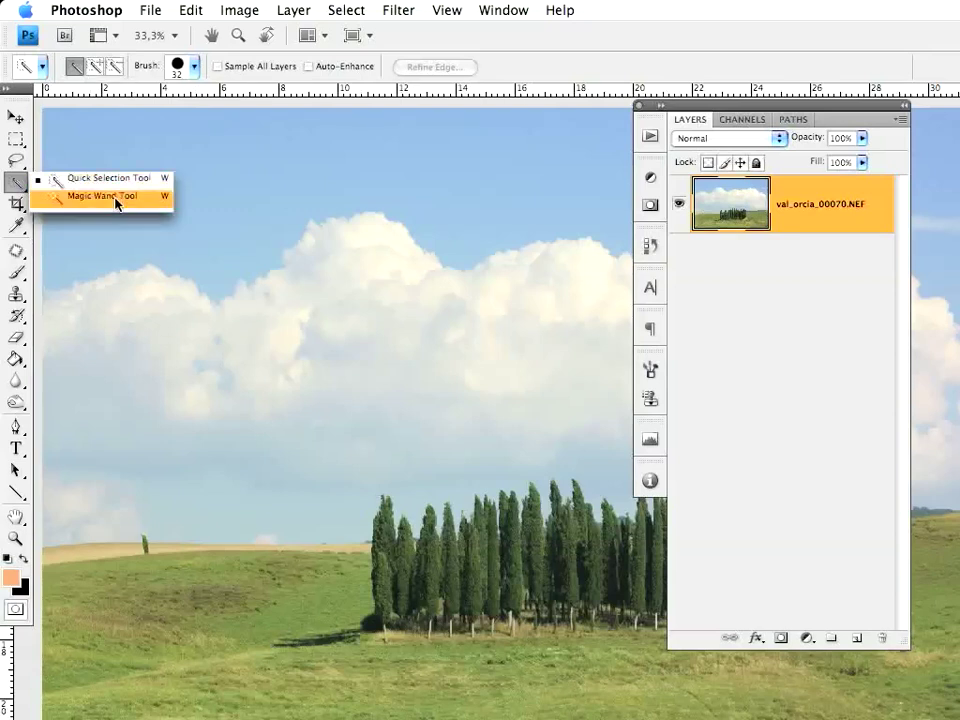
click(116, 204)
click(20, 186)
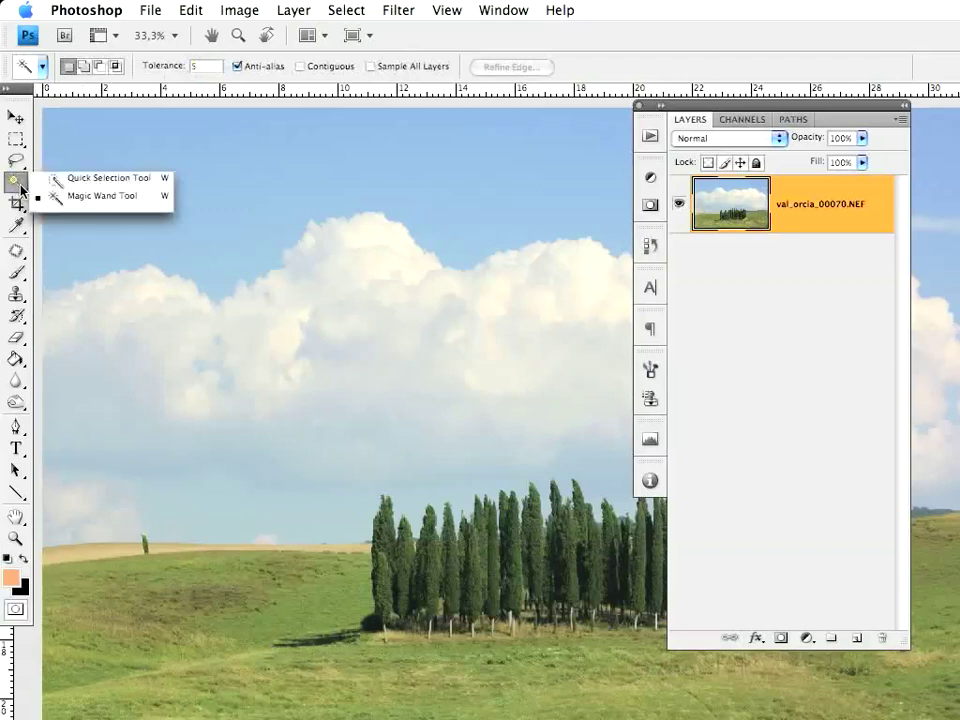
click(76, 180)
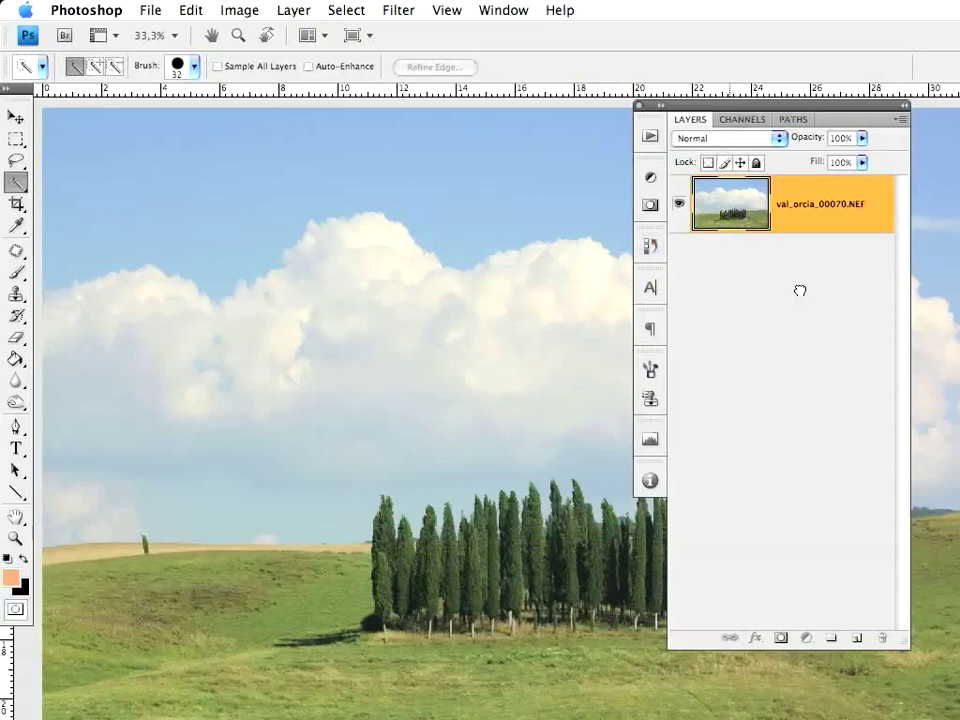
drag(859, 632, 855, 633)
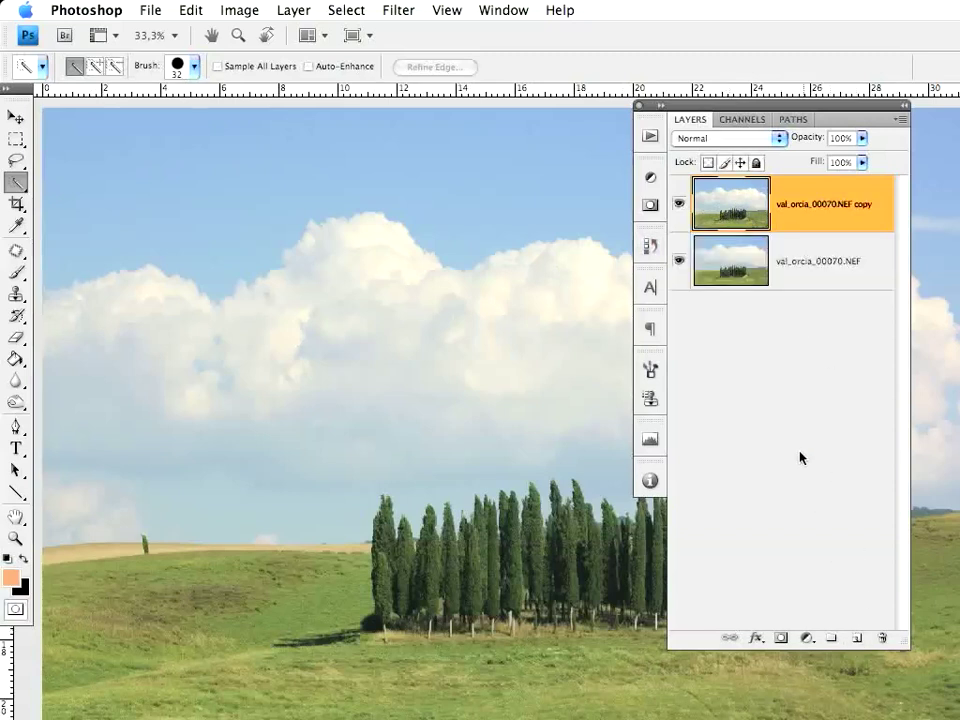
click(679, 260)
- Set the Quick Selection brush to 56 px diameter and 54% hardness
click(194, 66)
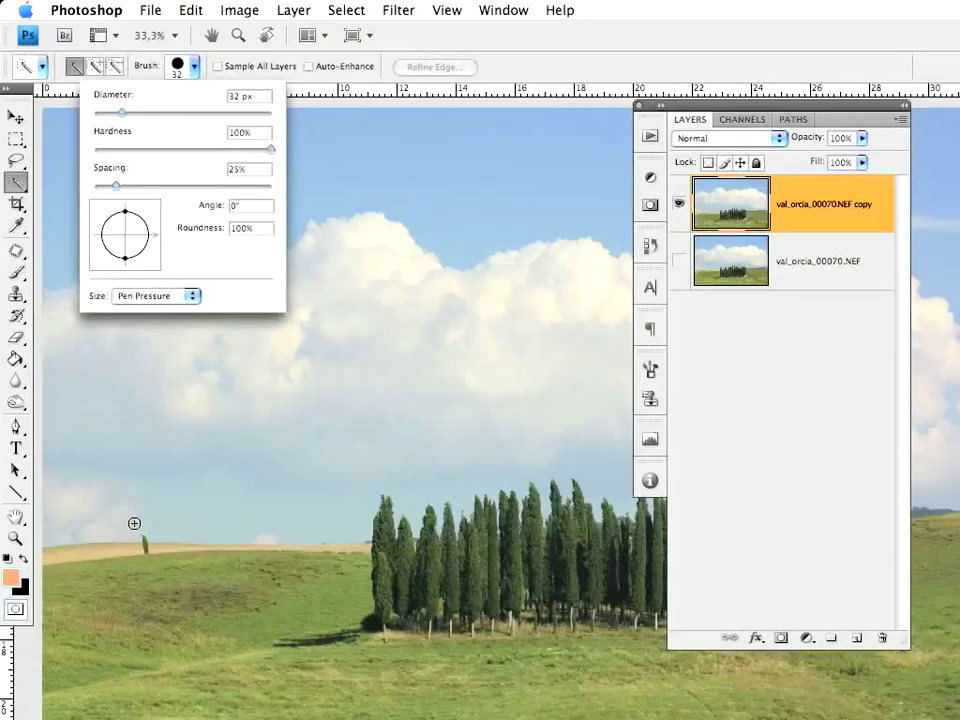
drag(122, 112, 143, 112)
drag(272, 149, 260, 150)
drag(190, 153, 191, 152)
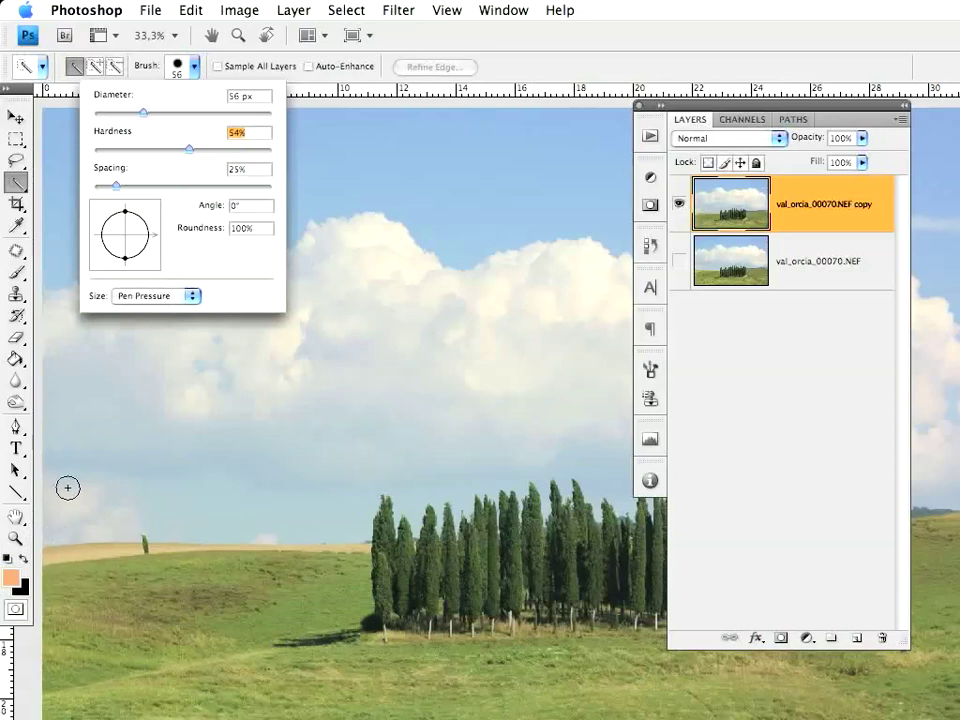
key(Return)
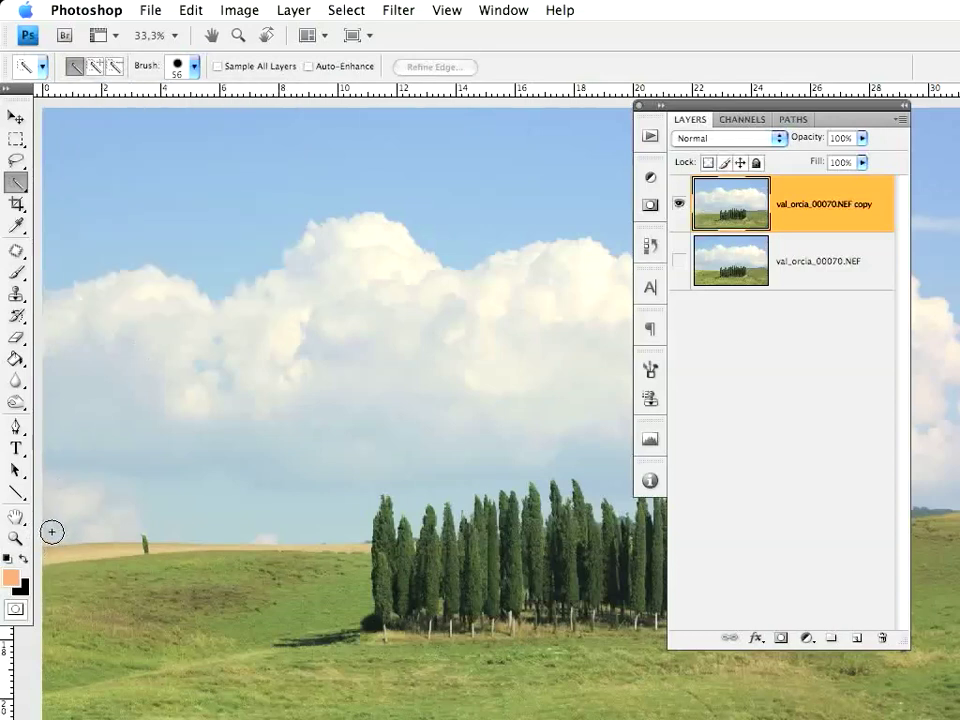
- Select the sky along the left horizon and cypress tops, then hide the floating panels
mouse_move(74, 531)
mouse_down()
mouse_move(188, 479)
mouse_move(321, 484)
mouse_move(394, 454)
mouse_move(422, 476)
mouse_move(478, 452)
mouse_move(551, 446)
mouse_move(552, 466)
mouse_move(580, 486)
mouse_up()
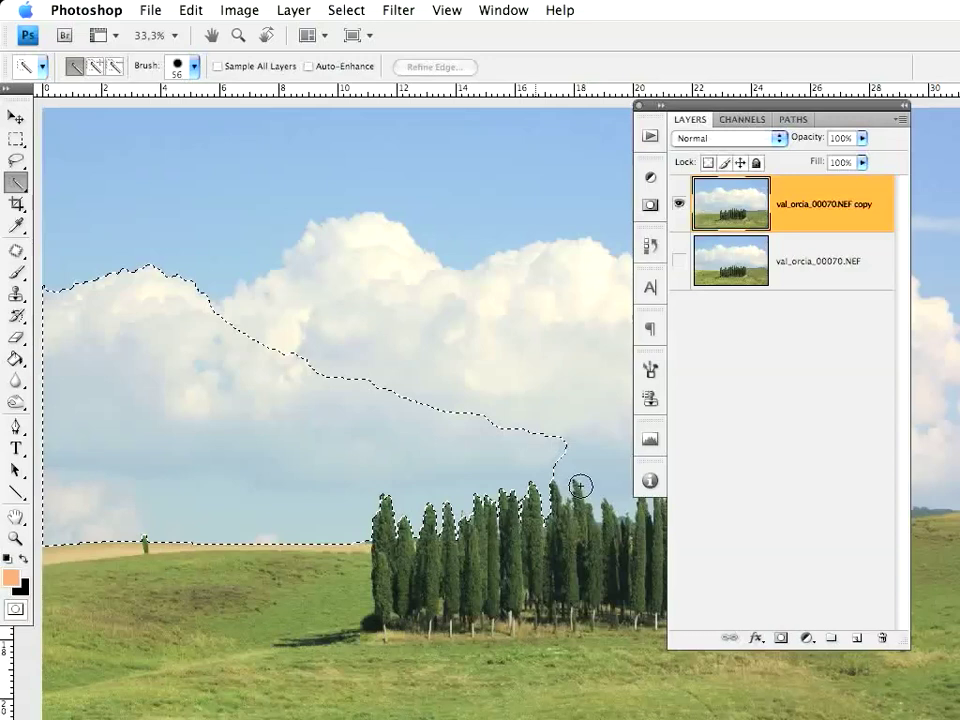
mouse_move(607, 493)
mouse_down()
mouse_move(619, 491)
mouse_move(611, 491)
mouse_up()
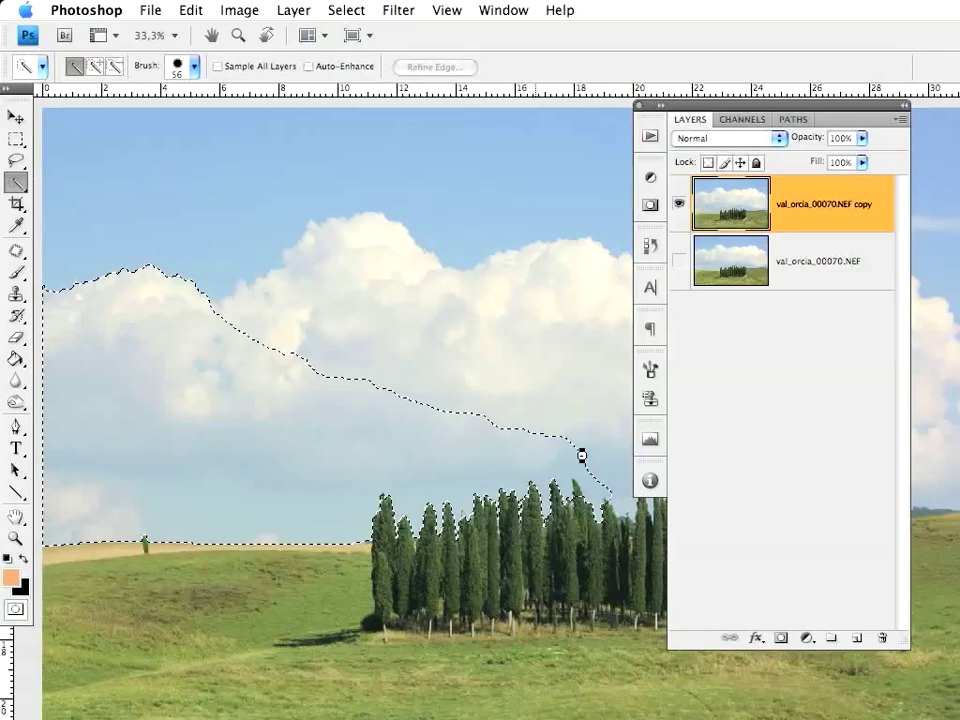
drag(580, 456, 546, 426)
alt+click(538, 426)
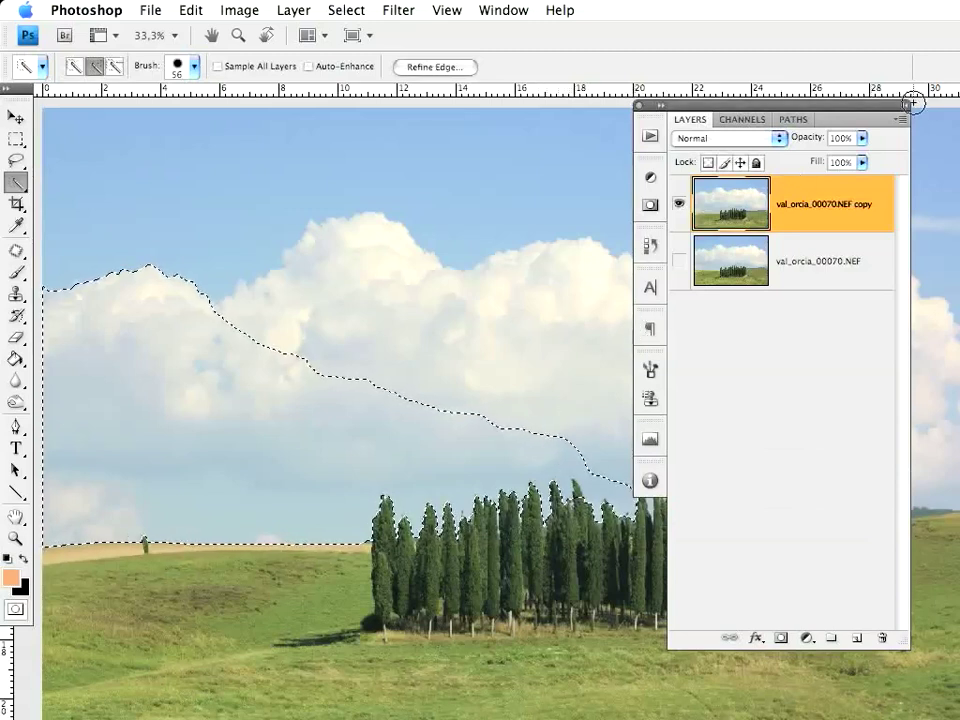
key(shift+Tab)
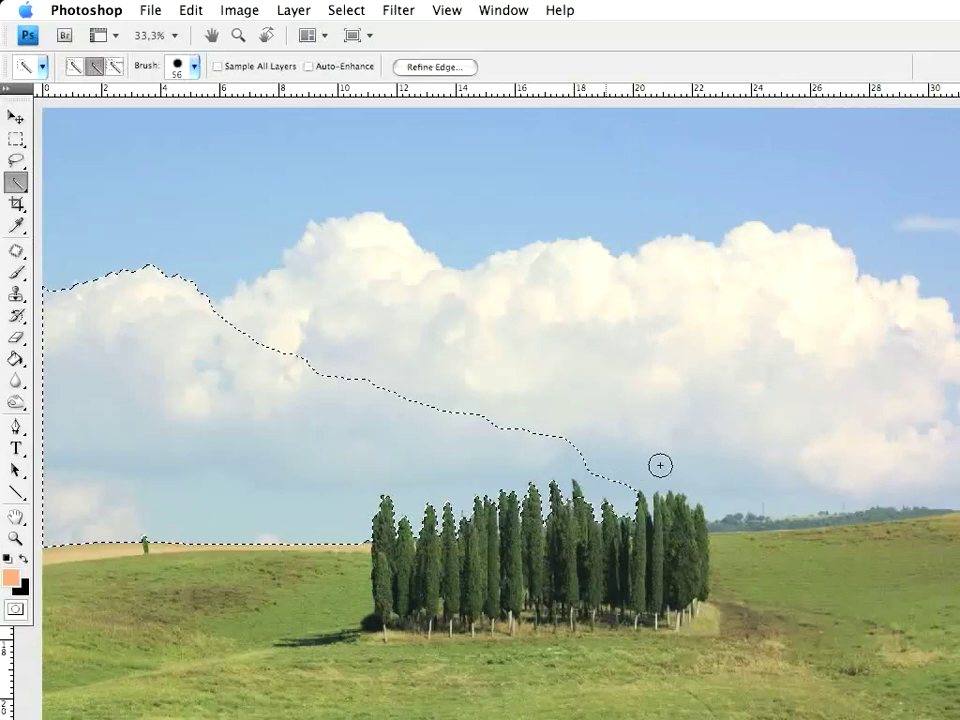
- Extend the selection over the clouds and remaining blue sky to the right and top
click(786, 451)
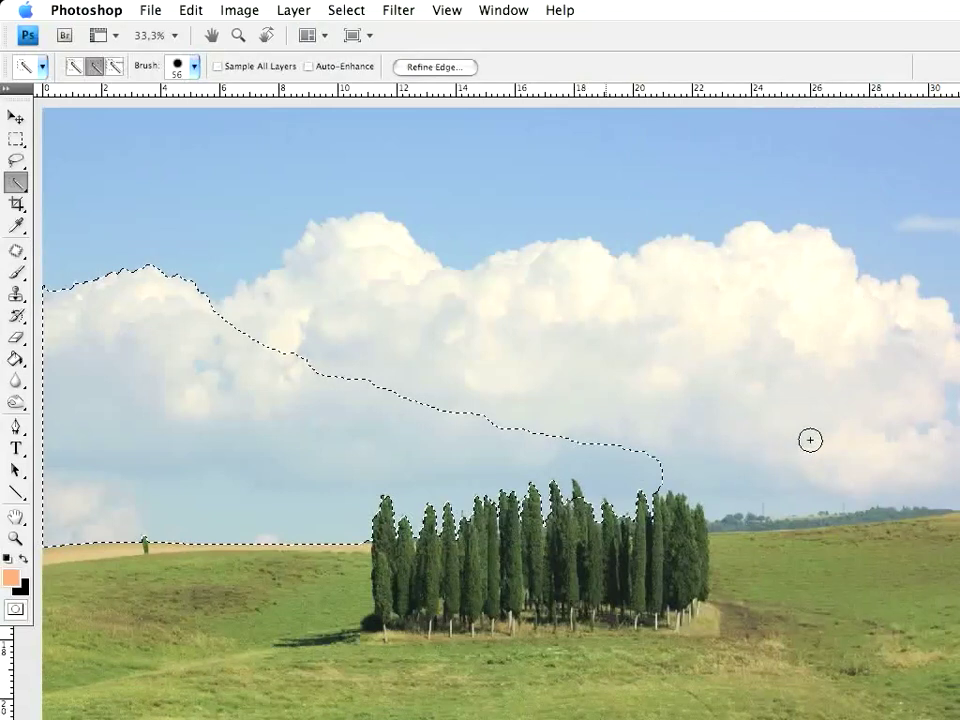
mouse_move(853, 423)
mouse_down()
mouse_move(918, 411)
mouse_move(928, 375)
mouse_up()
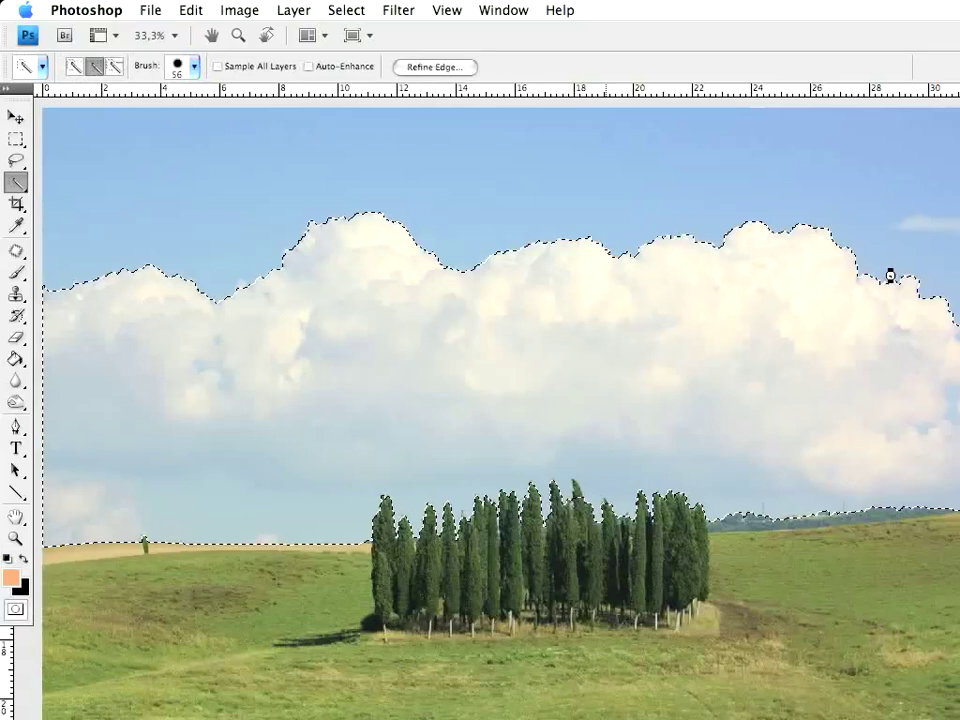
drag(904, 274, 932, 281)
drag(893, 199, 879, 198)
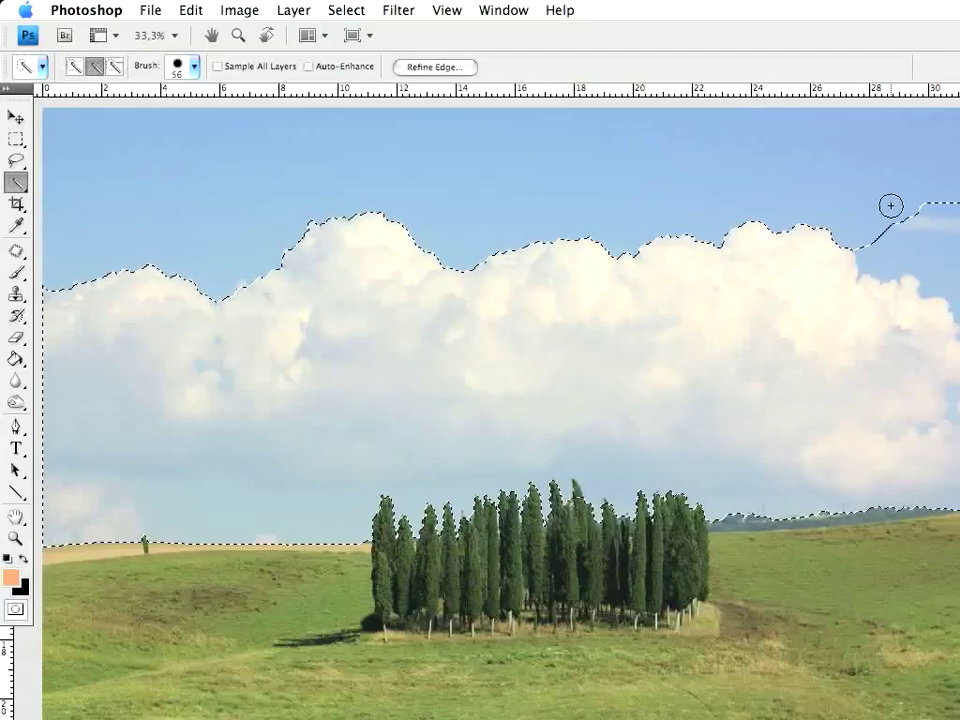
click(751, 152)
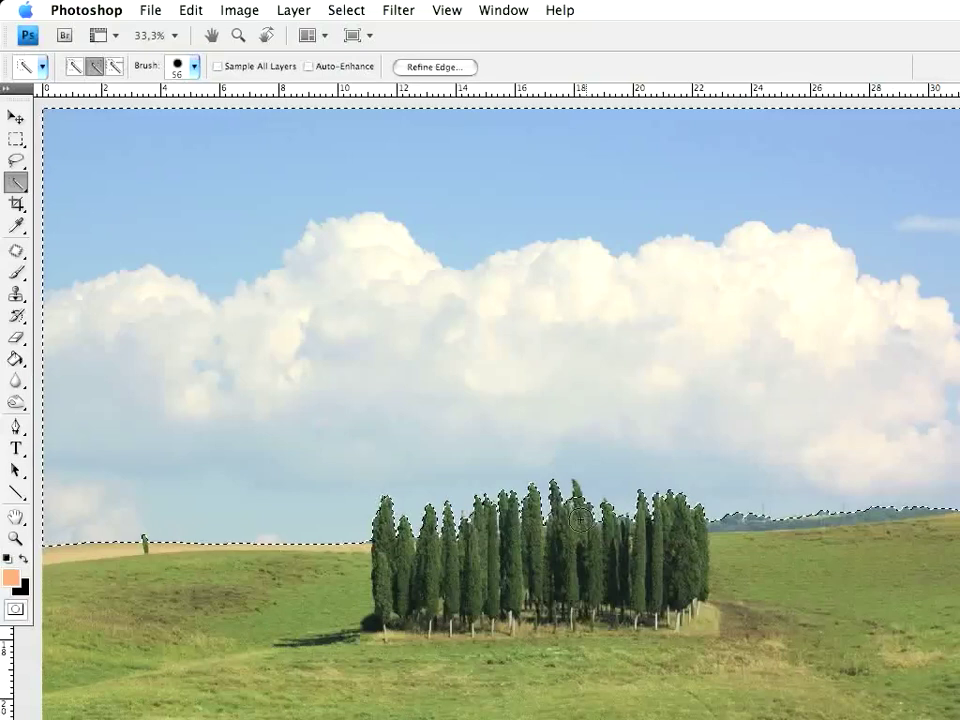
key(z)
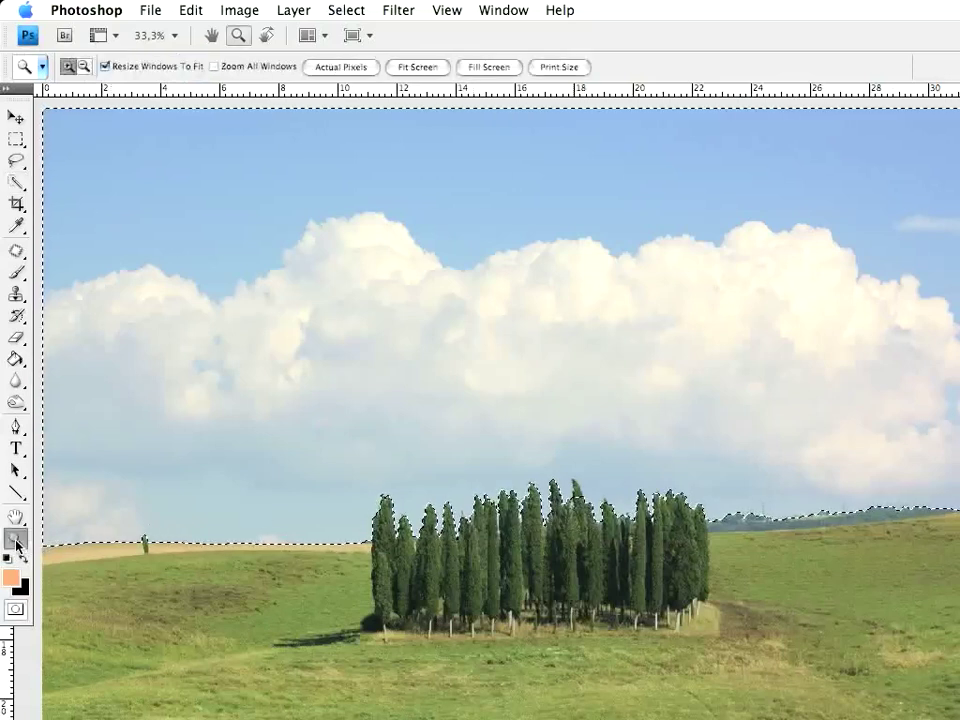
- Zoom in on the cypress tops and switch the Quick Selection brush to Subtract from selection
click(561, 514)
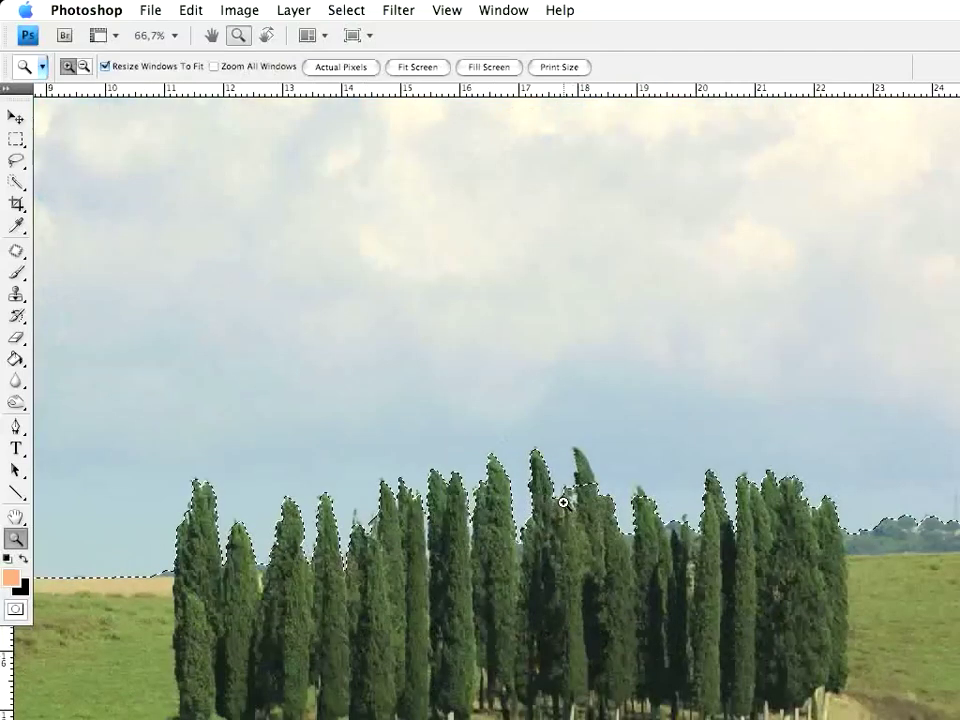
click(562, 504)
click(561, 504)
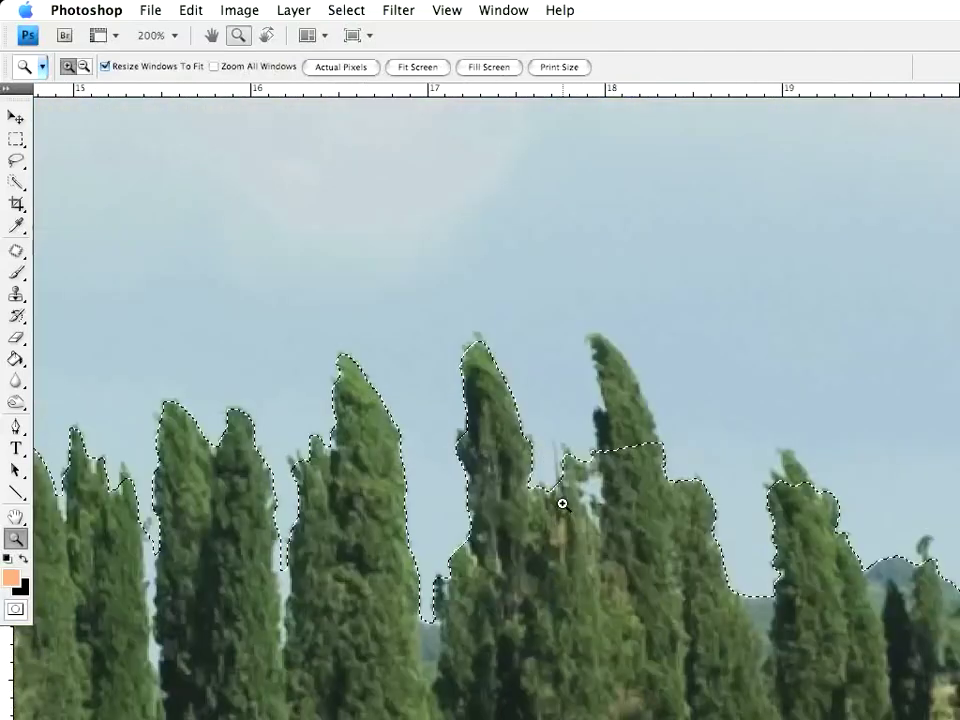
drag(557, 506, 553, 414)
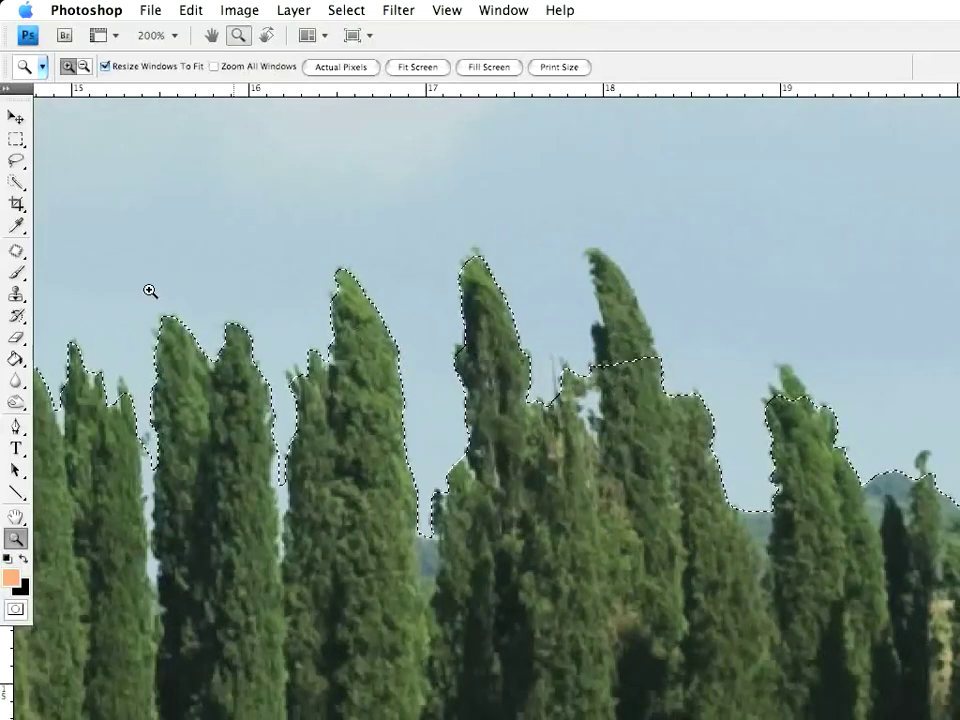
click(17, 184)
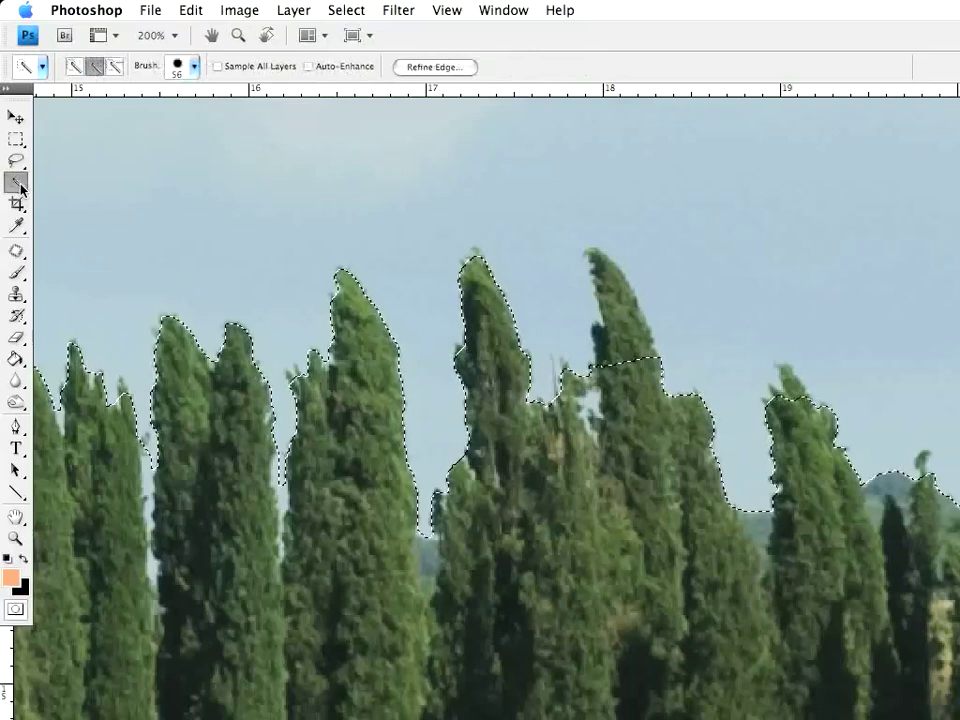
click(117, 70)
- Shrink the selection brush to 8 px diameter
click(194, 68)
drag(136, 117, 107, 113)
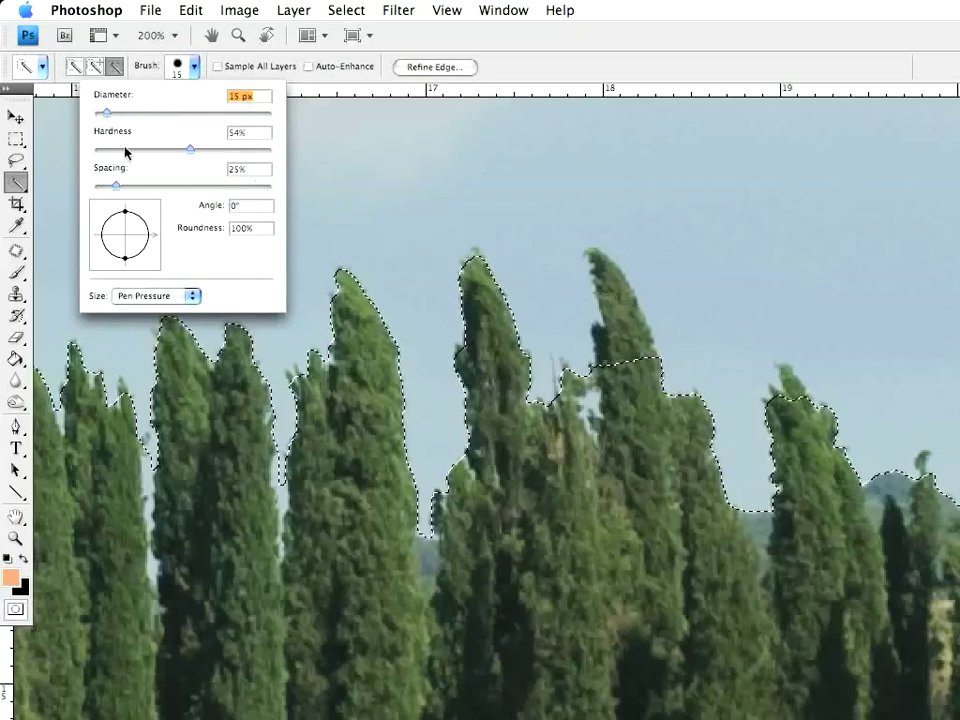
drag(104, 117, 100, 115)
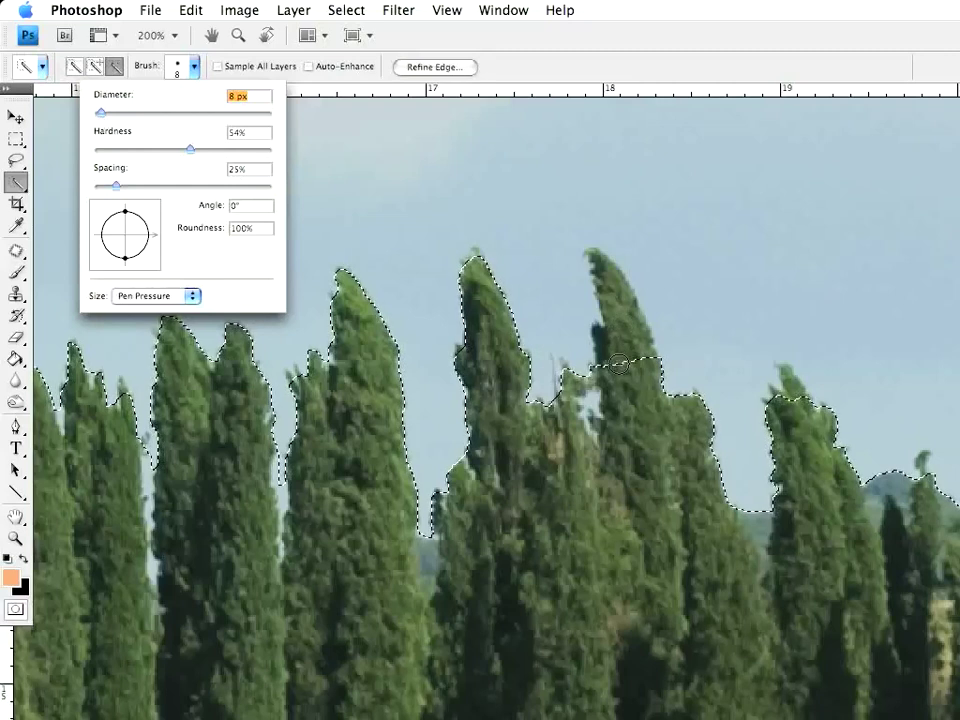
key(Return)
- Refine the selection around the branch notch, tree tip and right-hand tree
drag(621, 352, 623, 346)
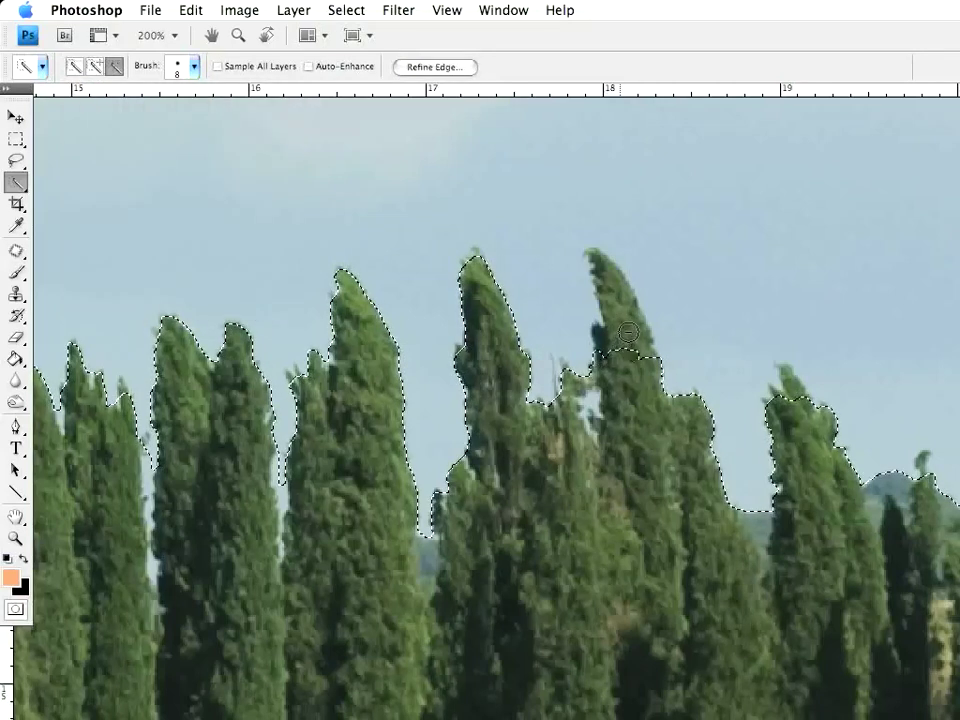
drag(628, 327, 594, 258)
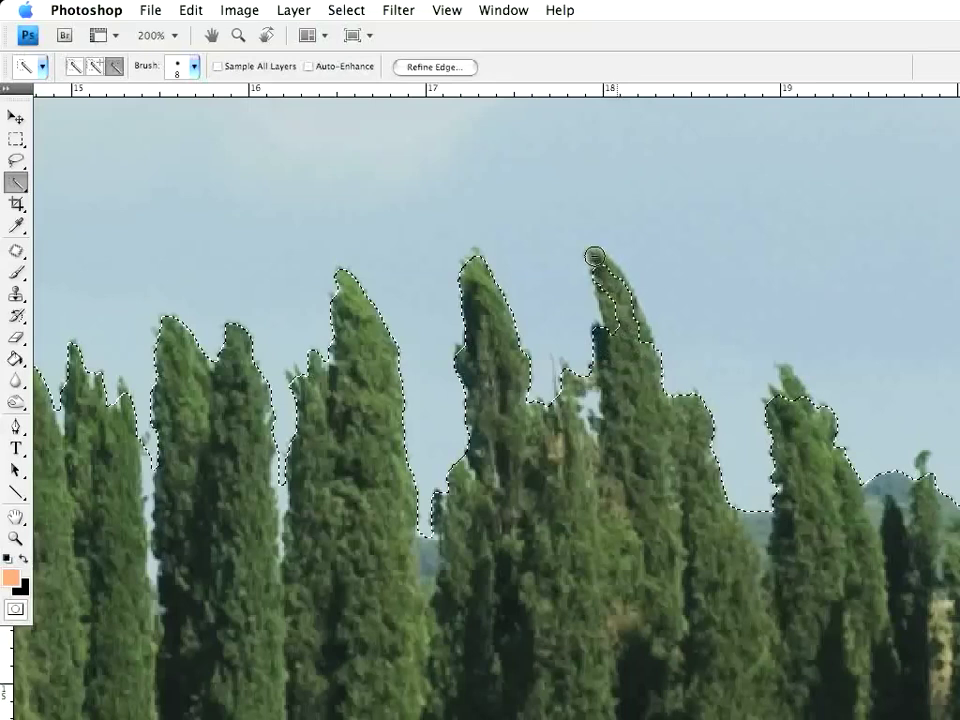
drag(594, 258, 592, 263)
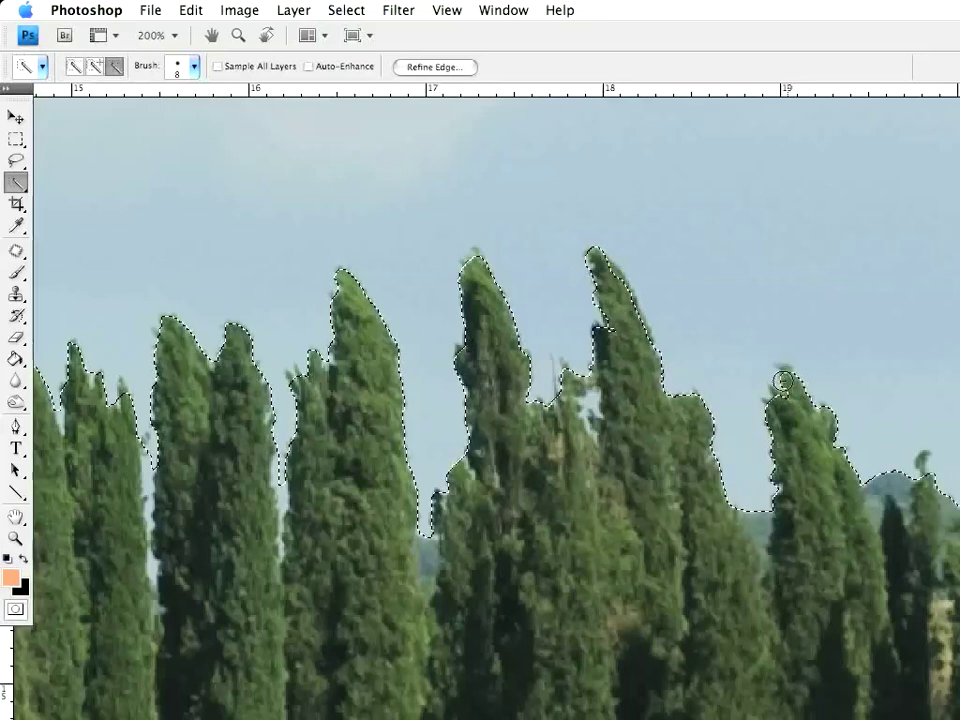
click(239, 457)
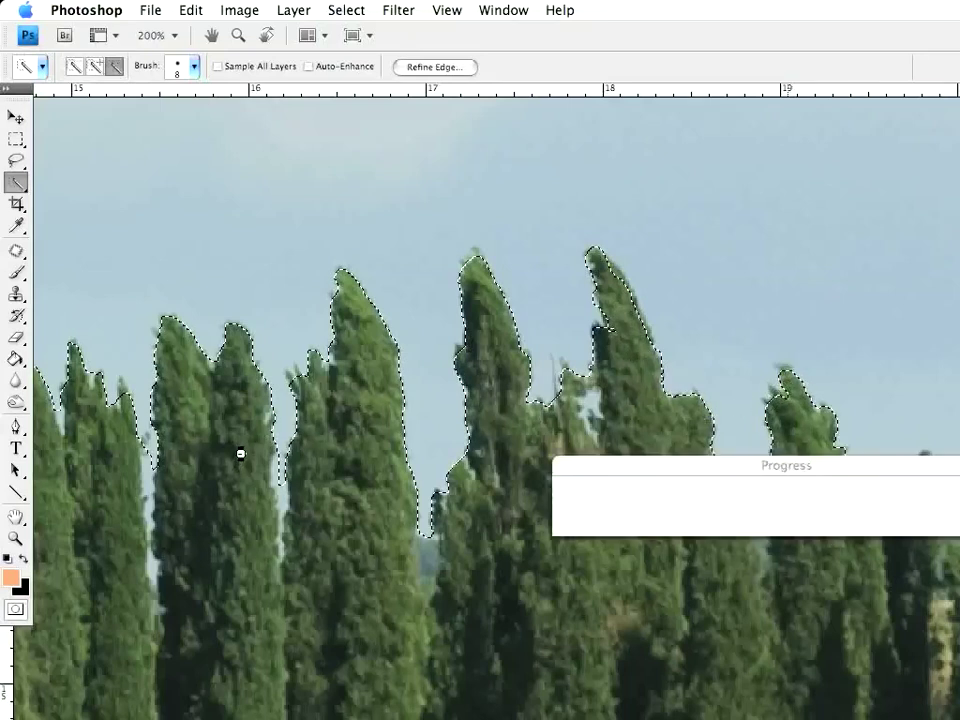
- Zoom closer and pan to the neighbouring cypress tops, returning to Quick Selection
click(15, 540)
click(147, 516)
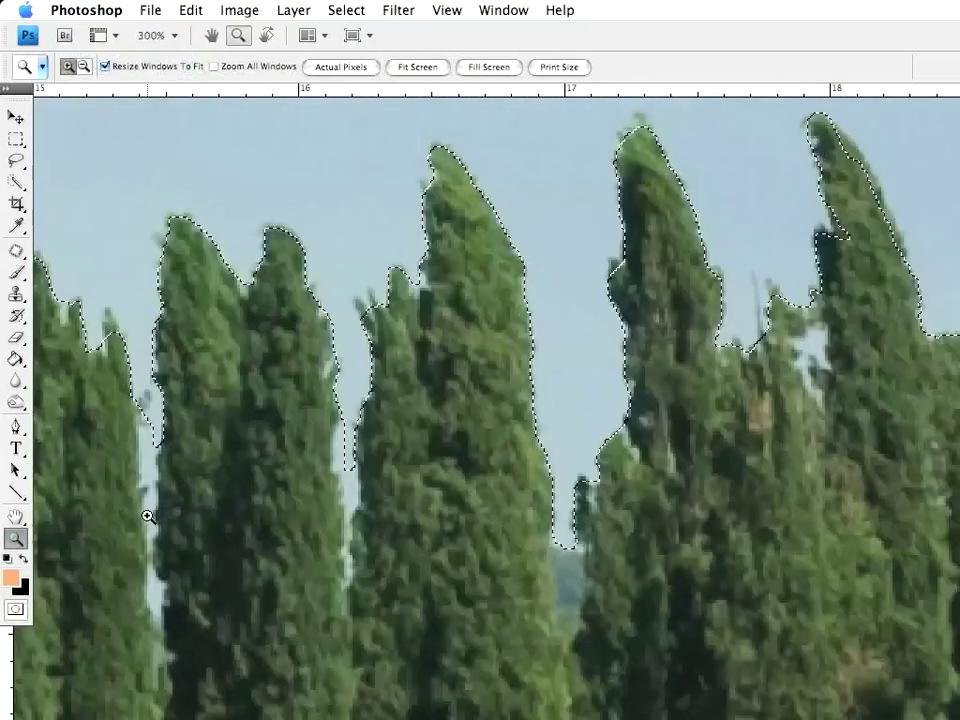
click(144, 514)
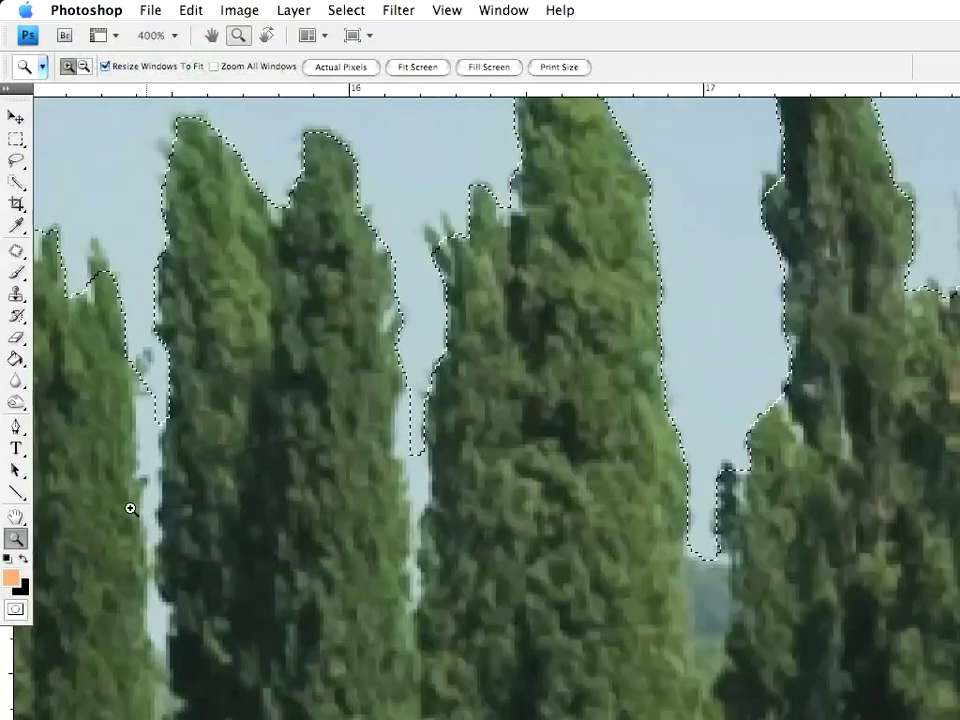
click(15, 404)
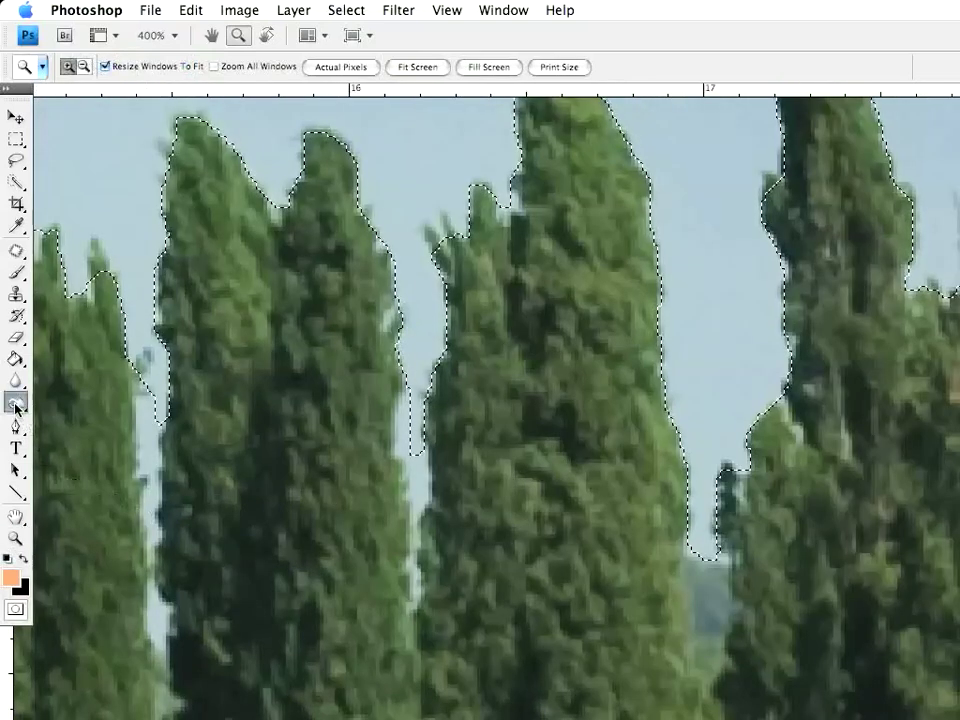
click(16, 517)
mouse_move(465, 428)
mouse_down()
mouse_move(537, 405)
mouse_move(527, 446)
mouse_up()
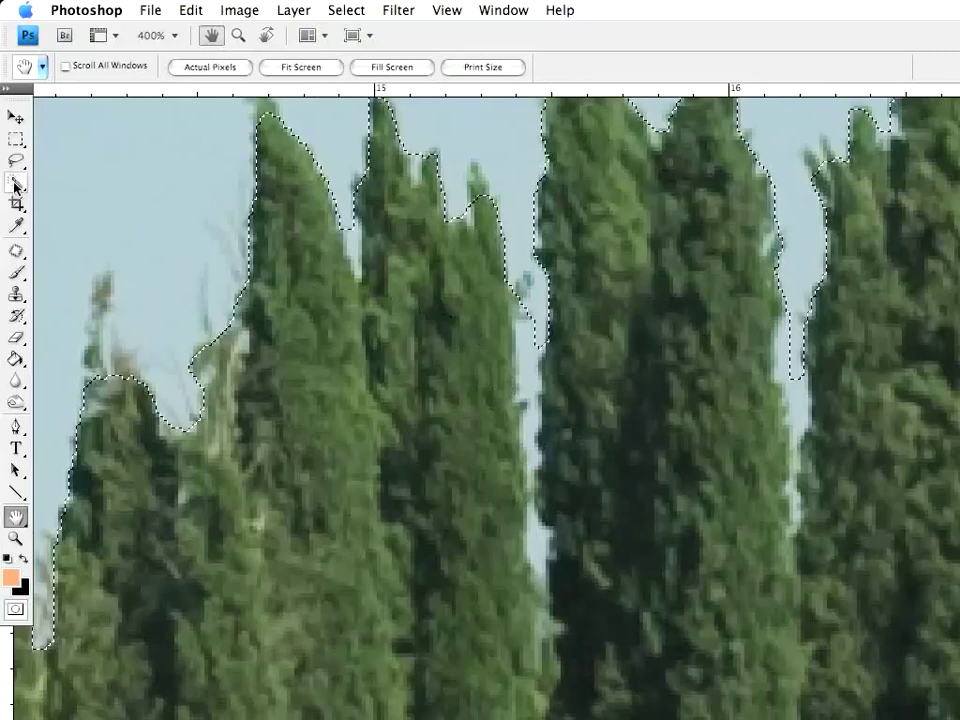
drag(15, 185, 75, 184)
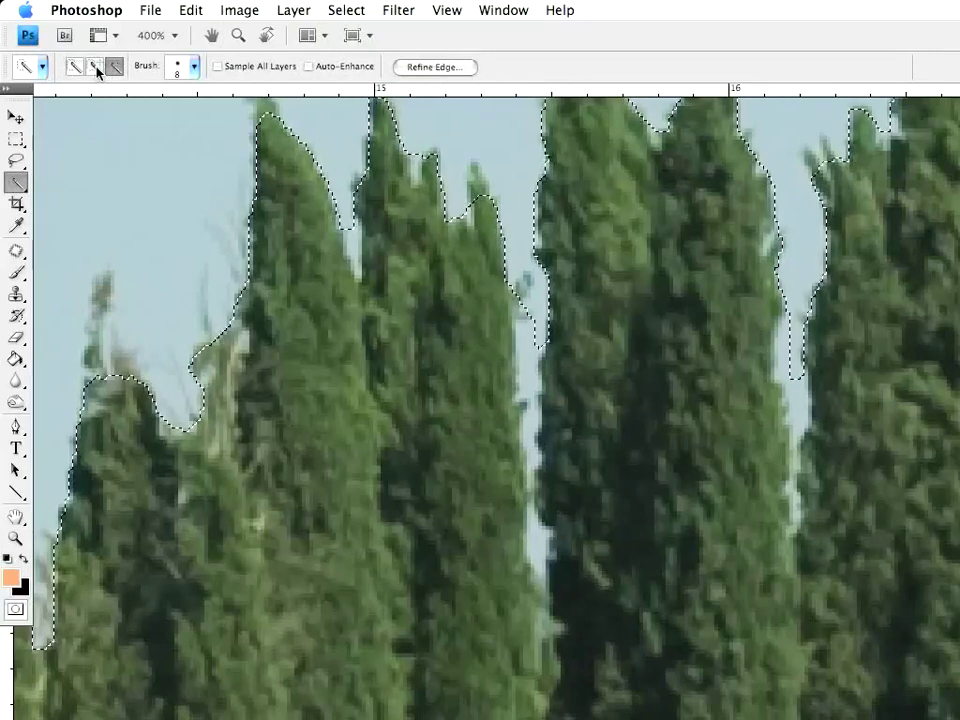
click(195, 67)
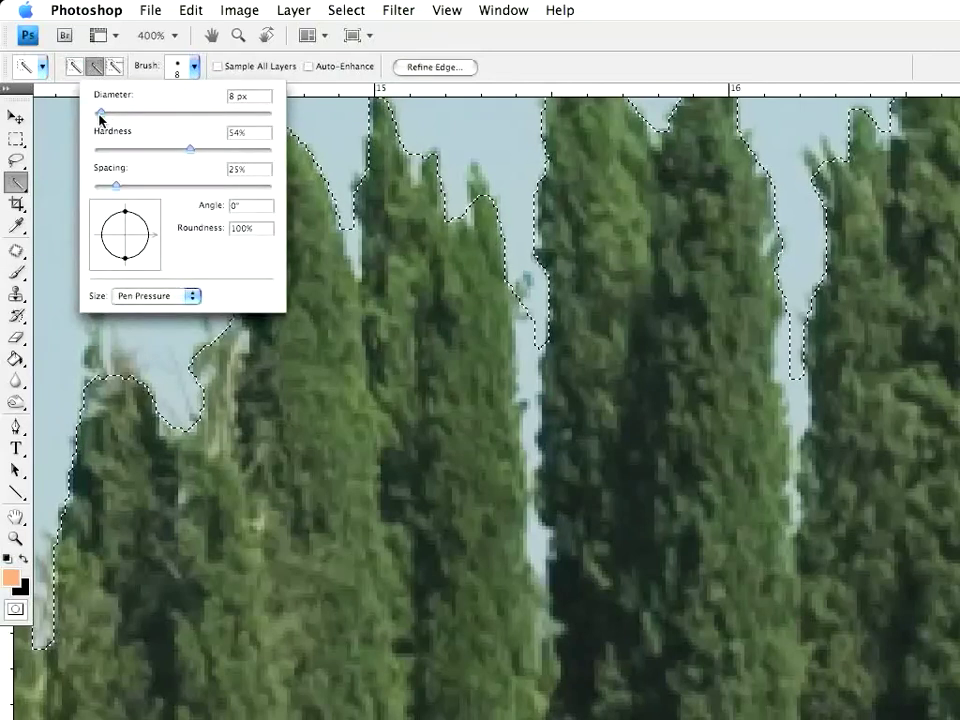
- Shrink the brush to 4 px and add the narrow sky gap between the central cypresses
drag(100, 114, 96, 114)
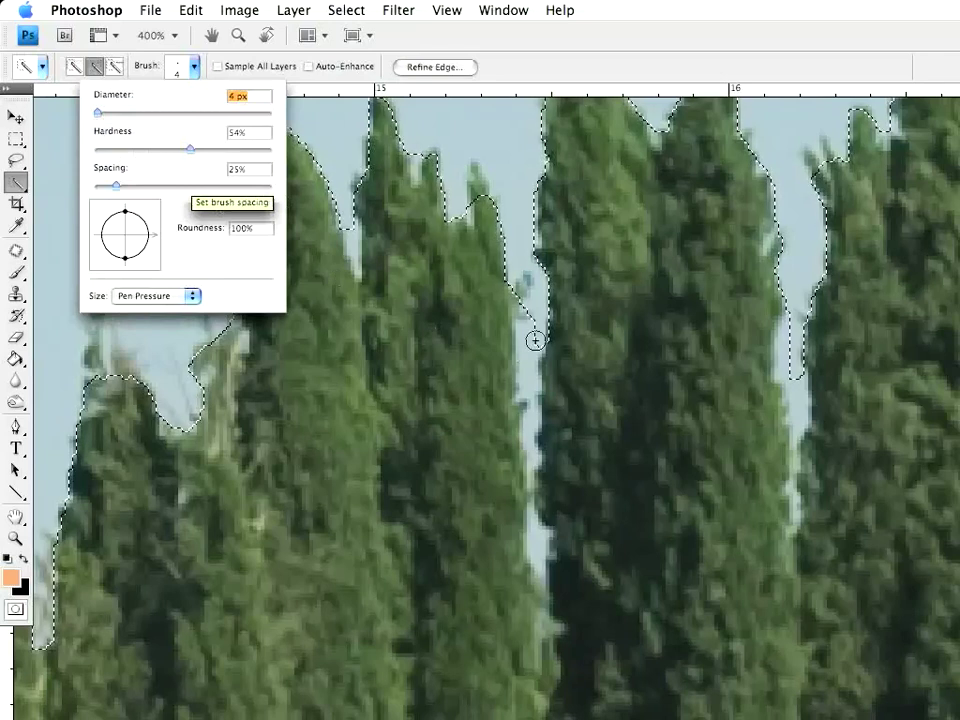
key(Return)
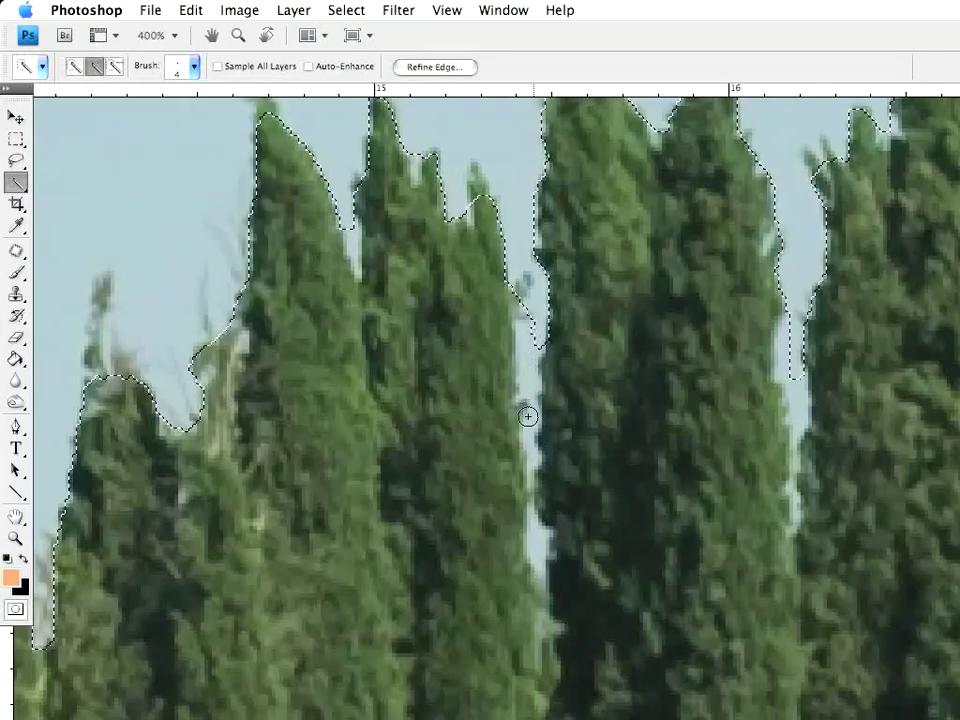
drag(527, 437, 533, 460)
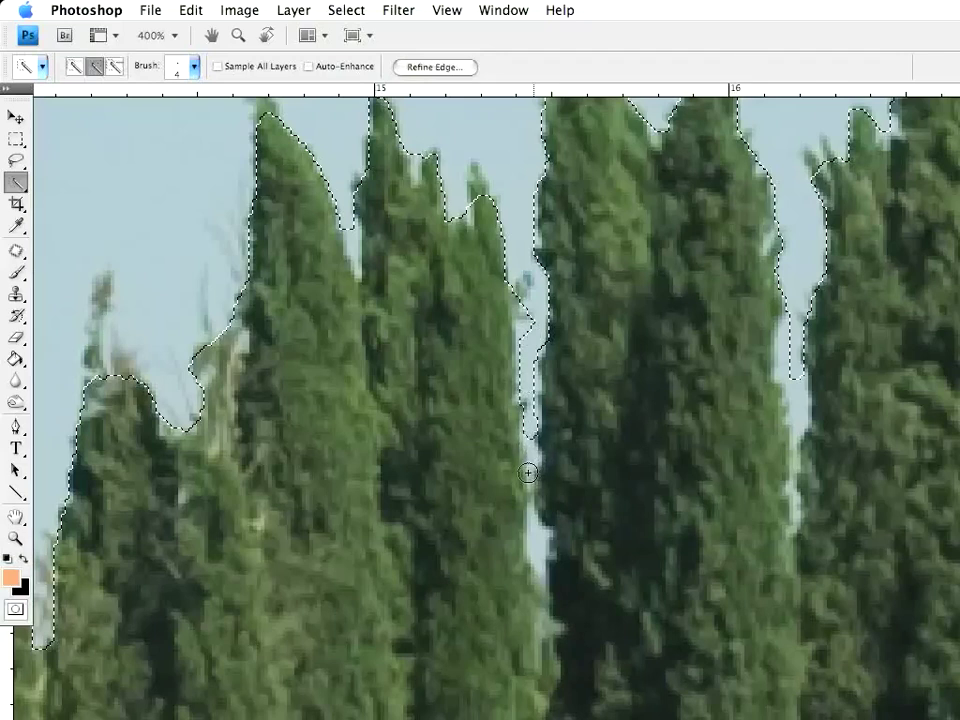
drag(542, 536, 531, 521)
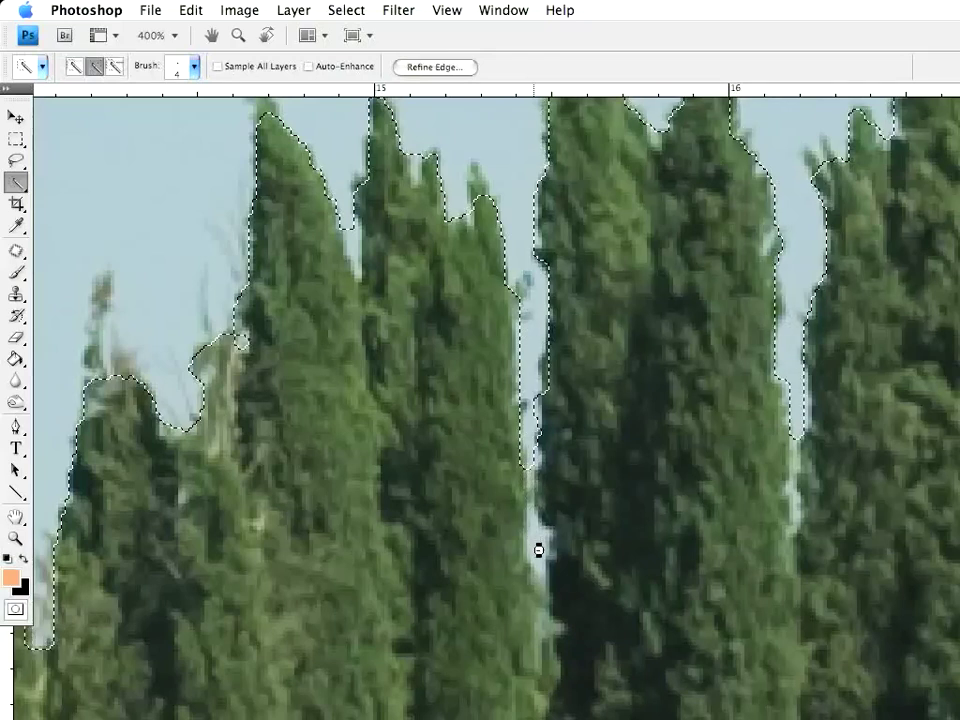
alt+click(539, 559)
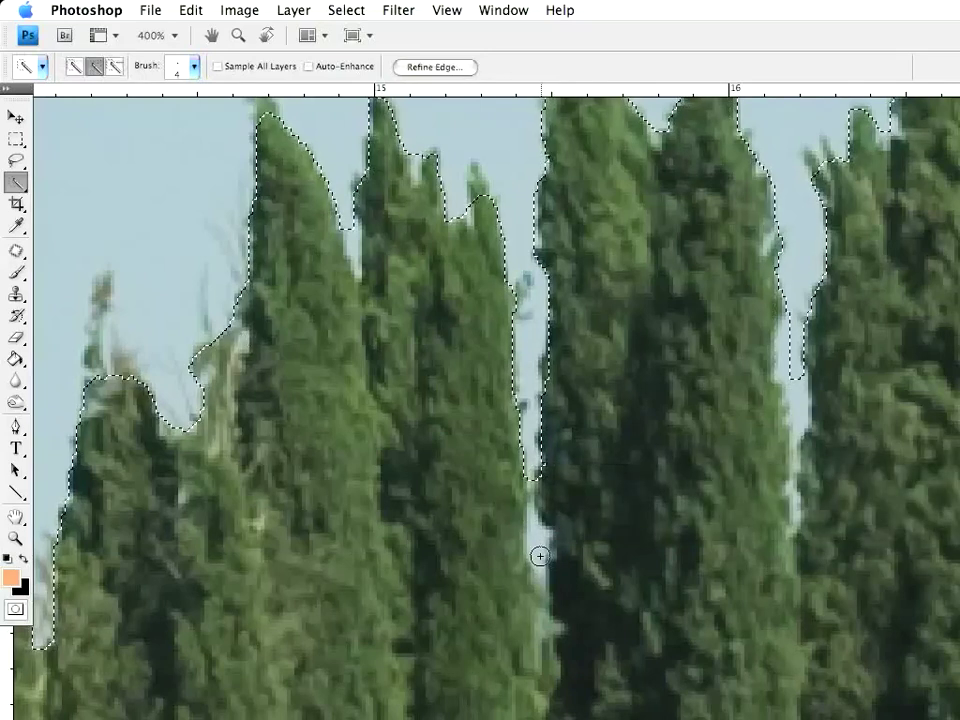
click(536, 530)
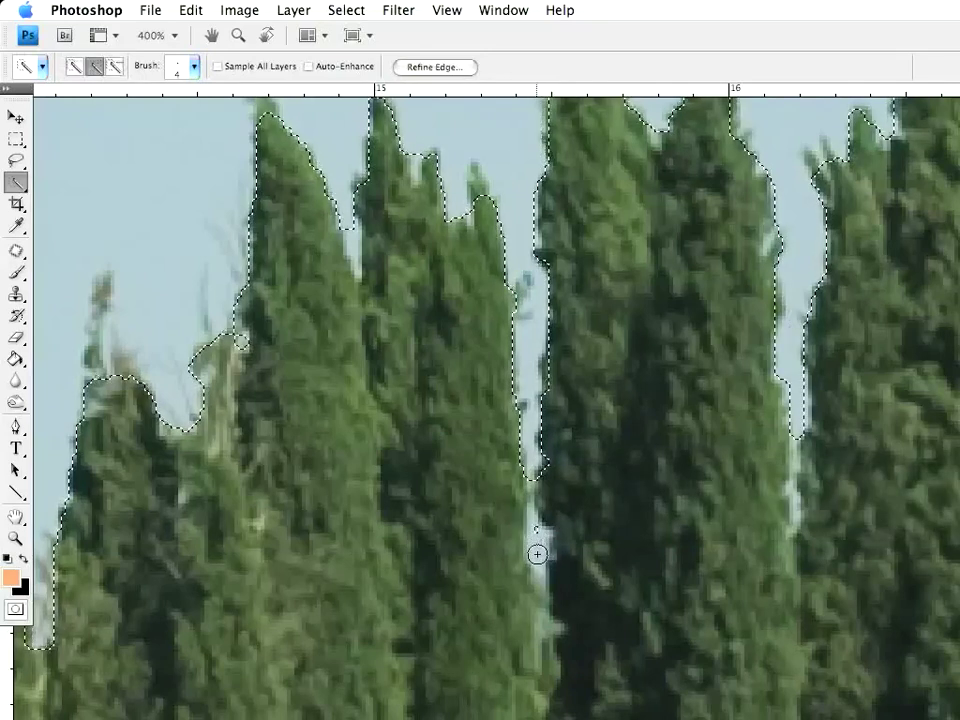
drag(539, 553, 554, 588)
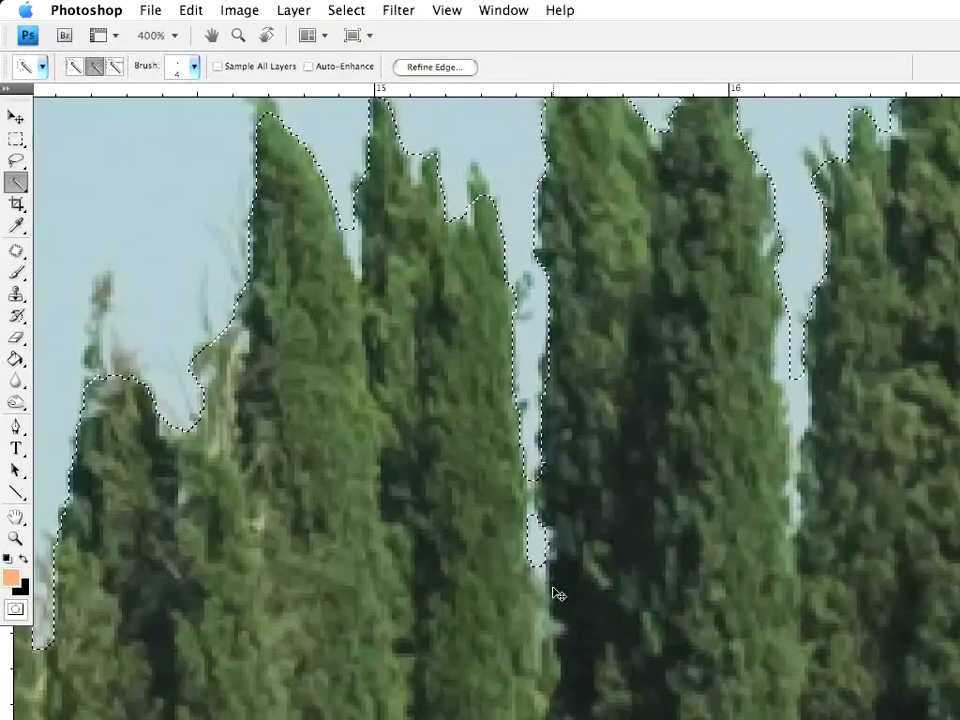
key(super+0)
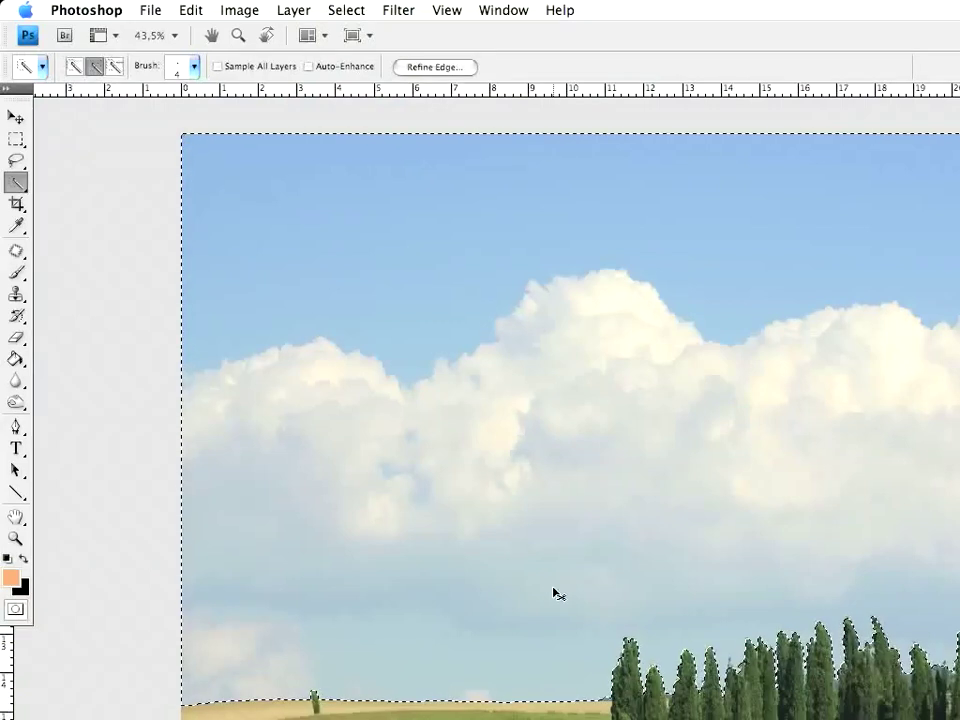
- Zoom out to frame the cypress grove and delete the selected sky from the copy layer
key(super+minus)
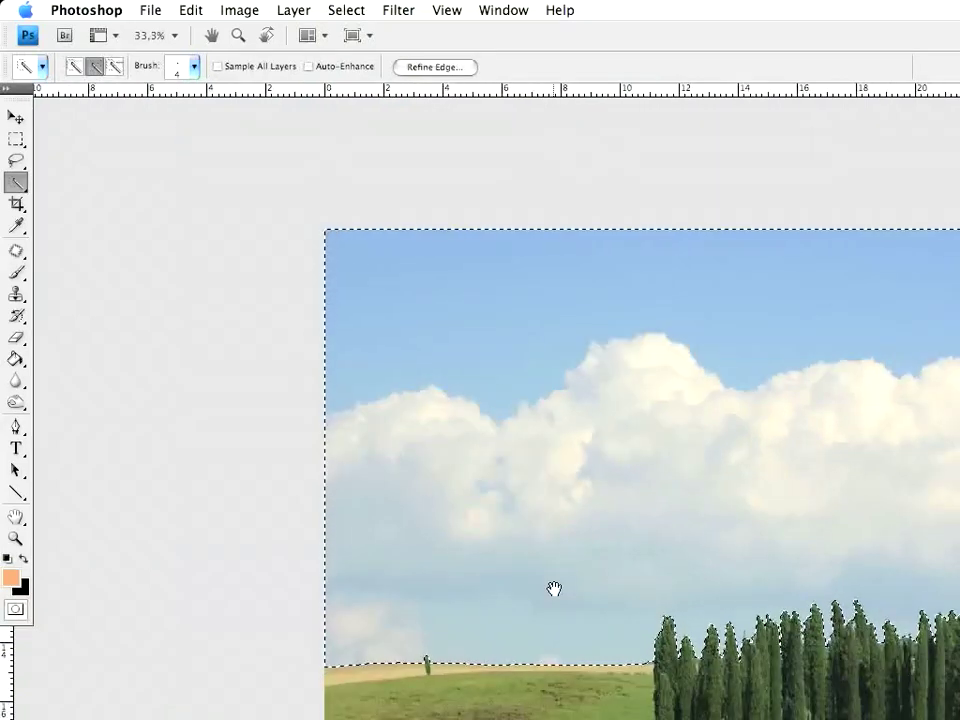
mouse_move(732, 383)
mouse_down()
mouse_move(456, 319)
mouse_move(443, 296)
mouse_move(476, 266)
mouse_move(456, 270)
mouse_up()
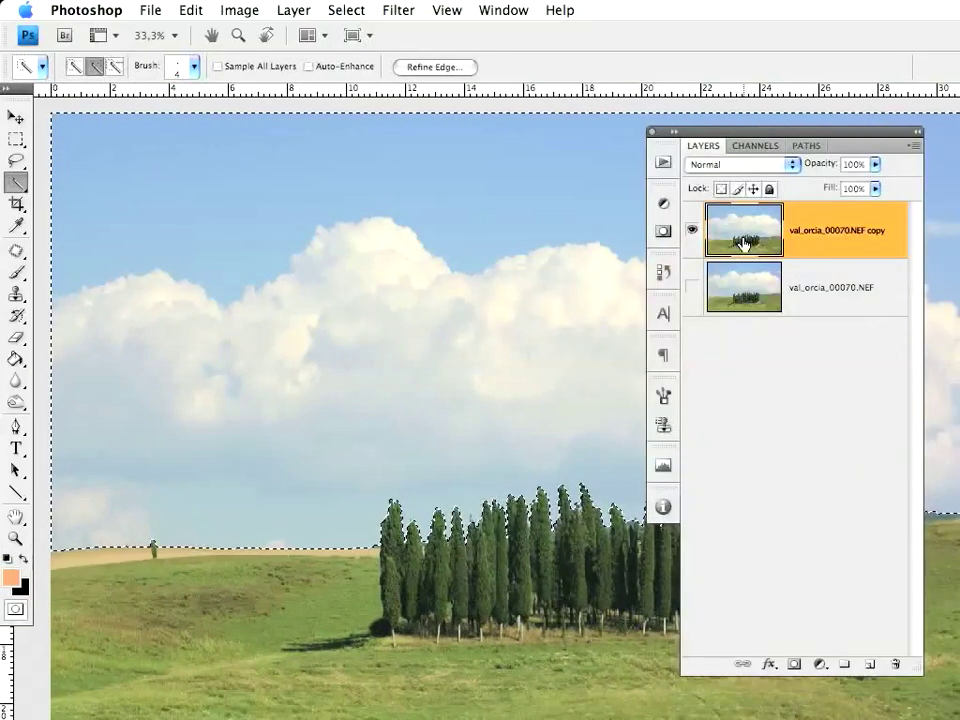
key(Delete)
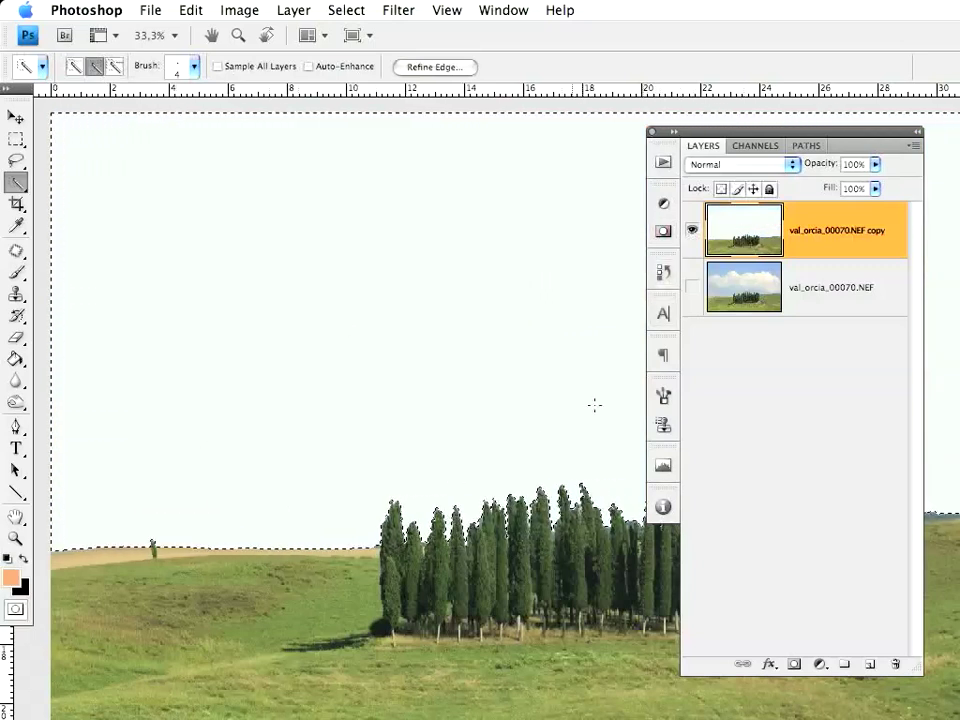
- Check the cut by toggling layer visibility, deselect, and make the original layer active
click(691, 232)
click(691, 232)
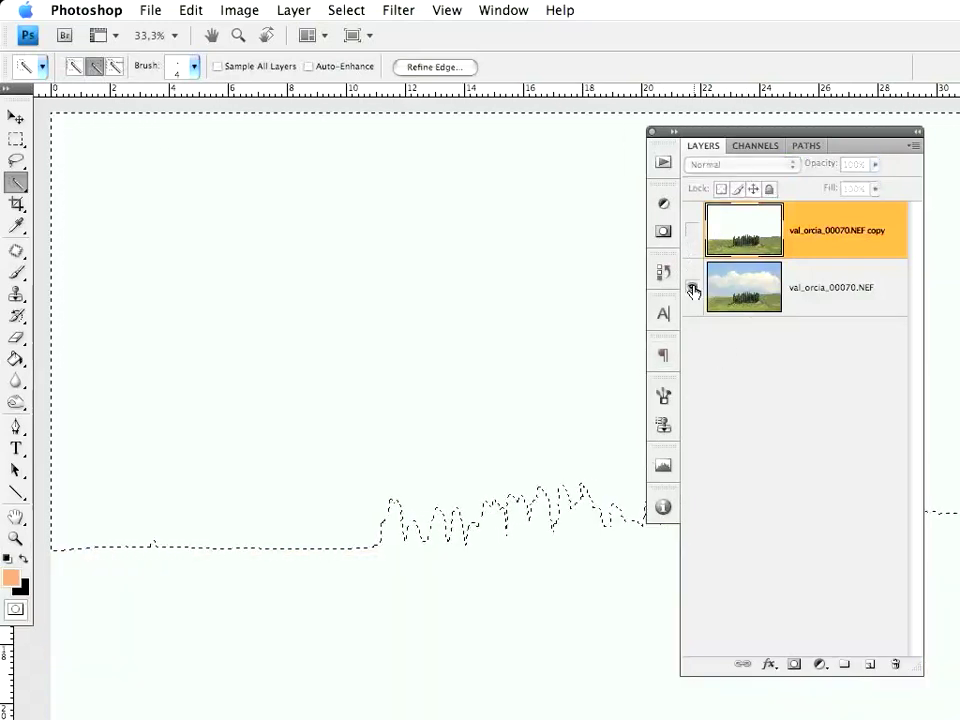
click(691, 288)
click(691, 232)
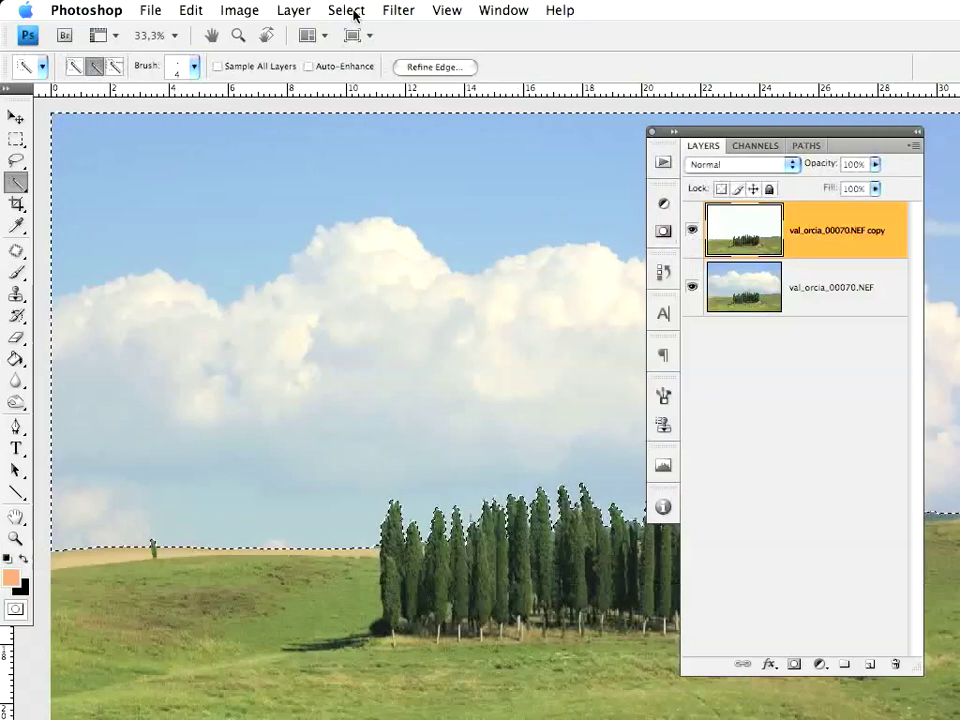
click(356, 14)
click(368, 100)
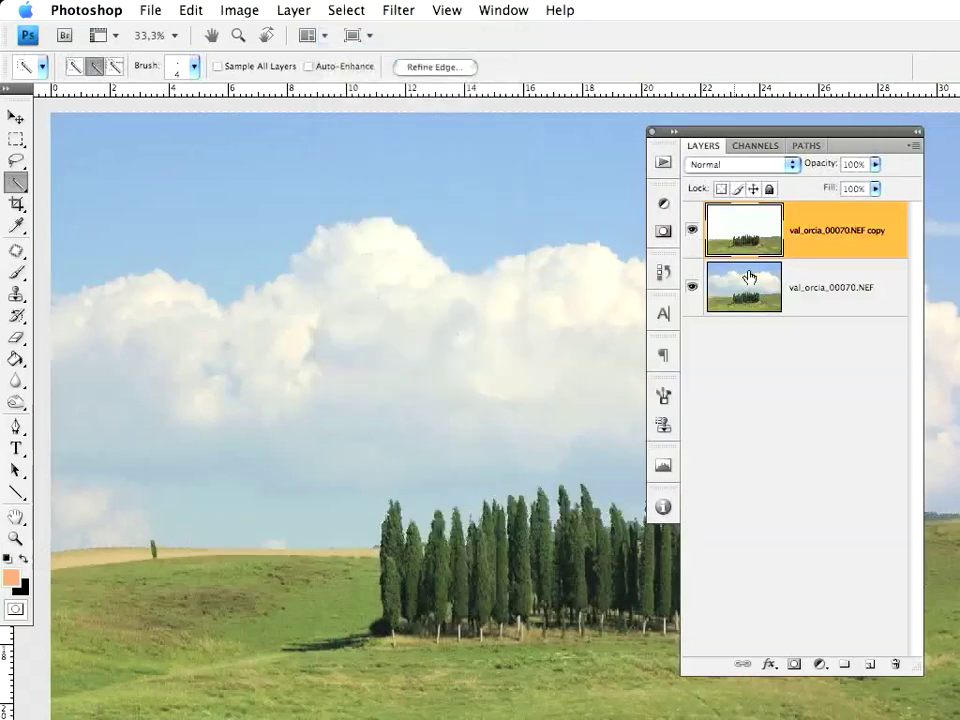
click(805, 300)
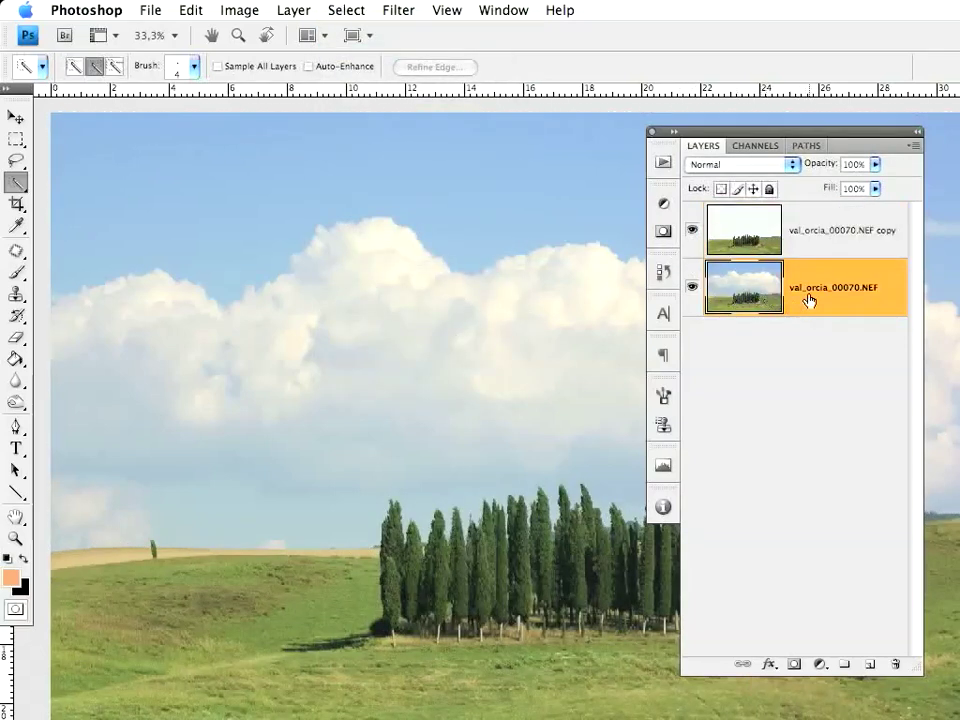
- Add a Hue/Saturation adjustment with Saturation at +66 and move the Layers panel aside
click(668, 206)
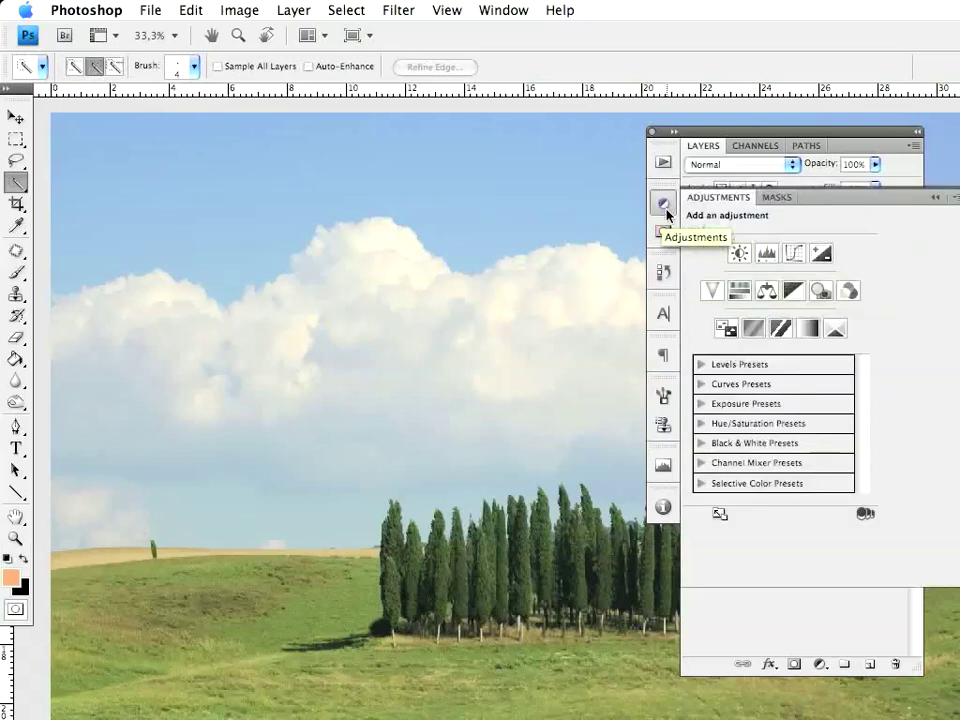
click(739, 286)
drag(781, 339, 834, 338)
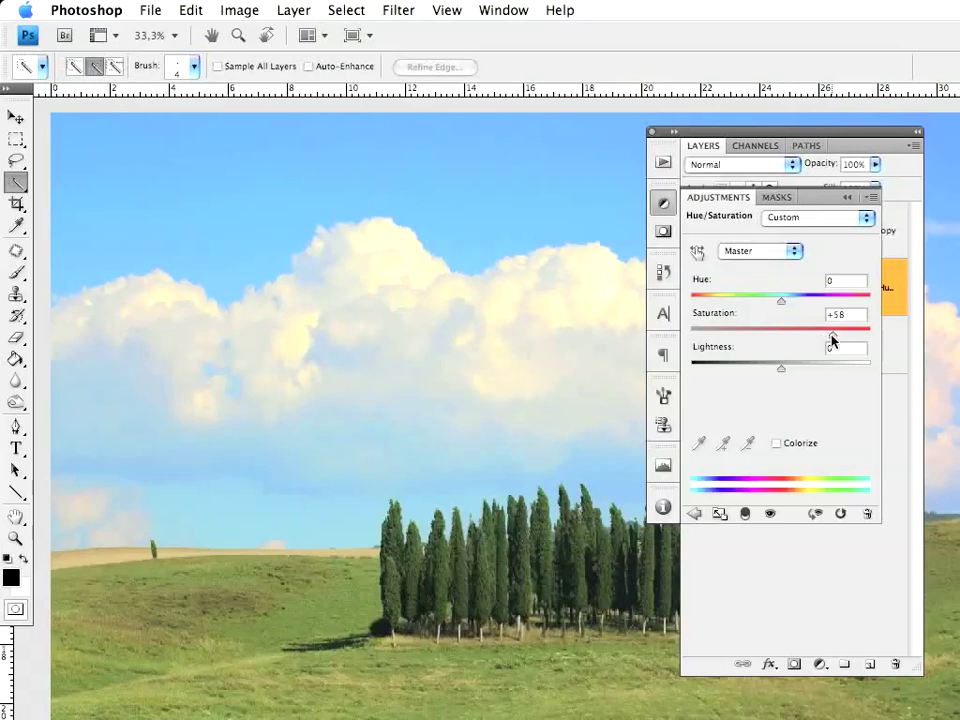
drag(841, 339, 844, 338)
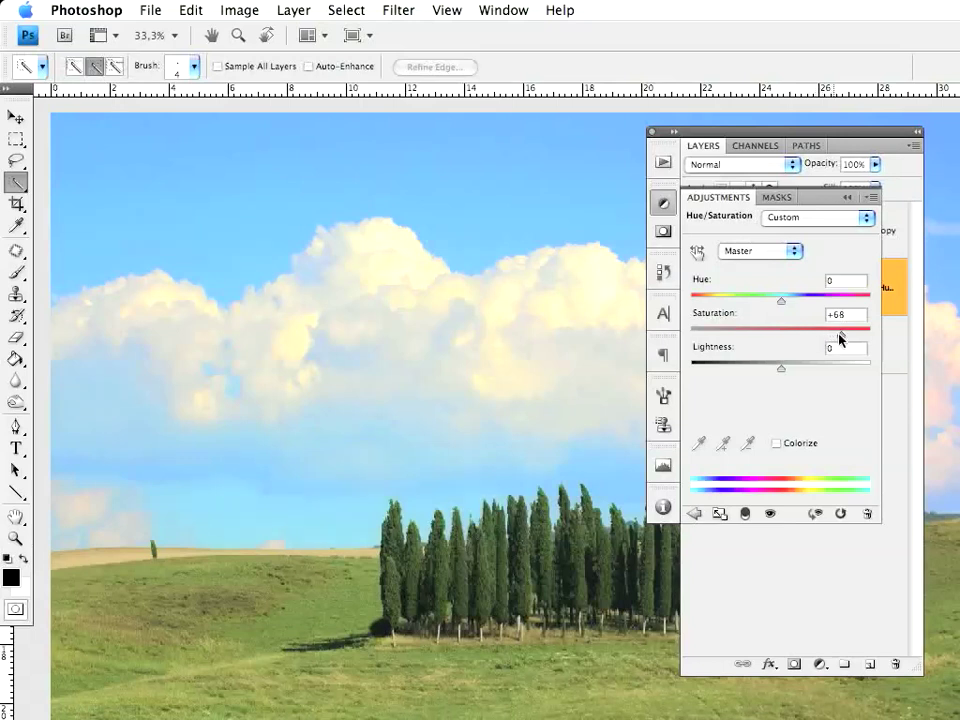
click(665, 208)
mouse_move(754, 135)
mouse_down()
mouse_move(733, 157)
mouse_move(739, 317)
mouse_move(786, 377)
mouse_move(779, 408)
mouse_up()
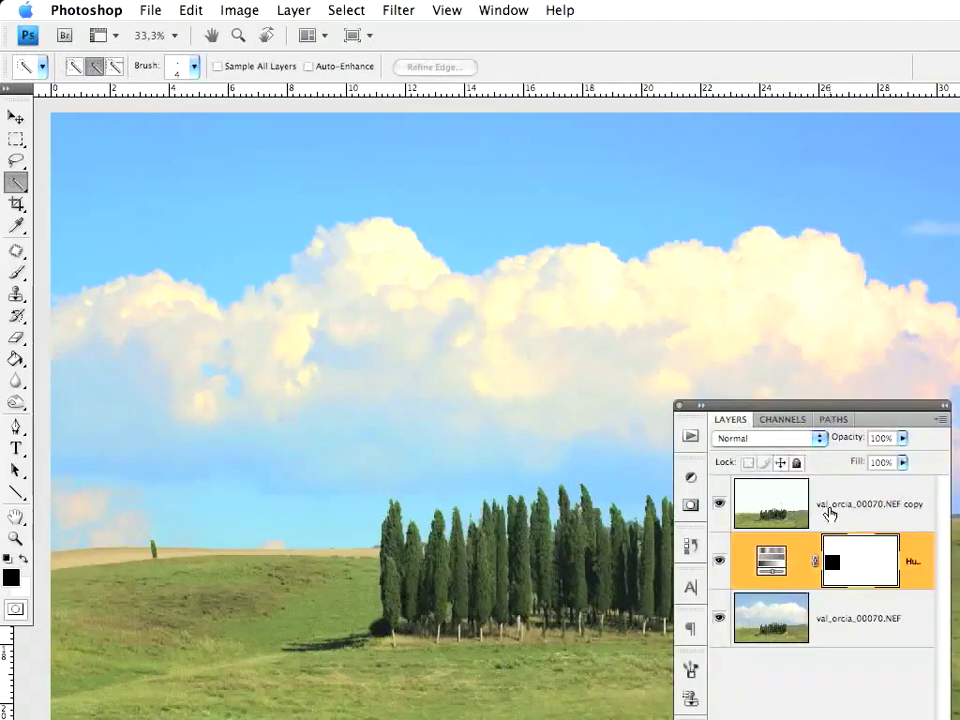
click(829, 512)
click(720, 561)
click(720, 618)
click(720, 561)
click(720, 618)
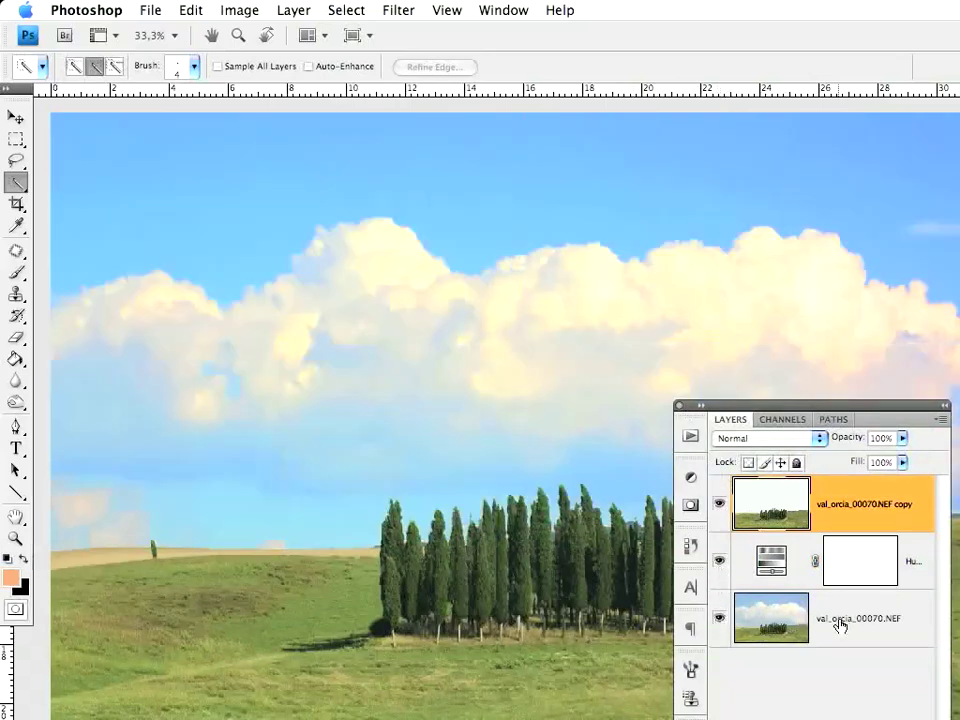
click(840, 620)
click(719, 504)
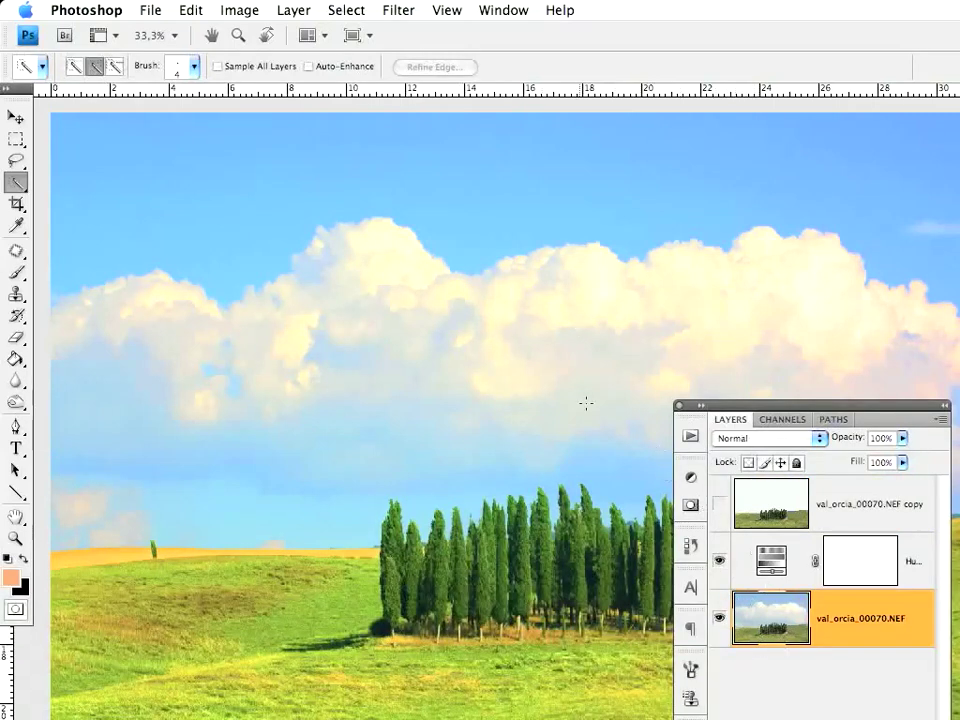
click(719, 505)
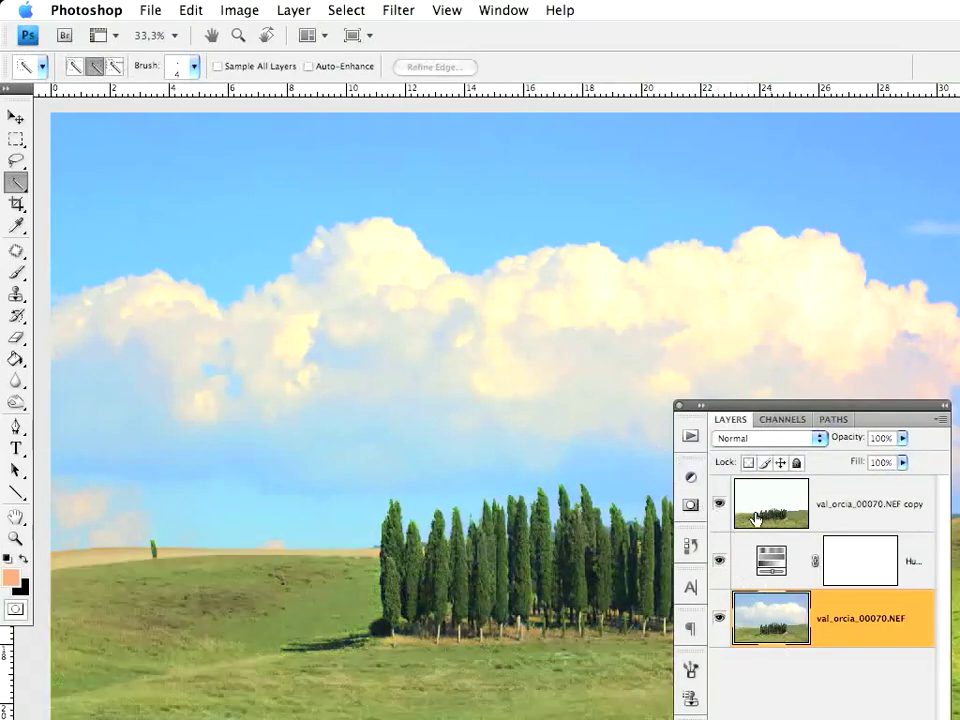
click(806, 510)
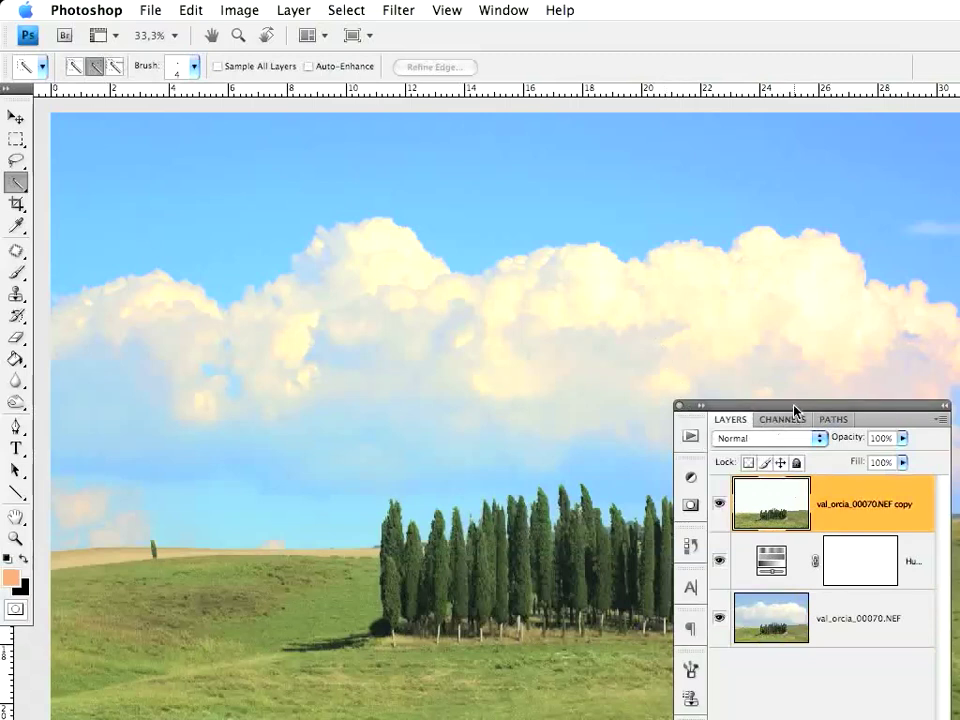
drag(795, 408, 790, 115)
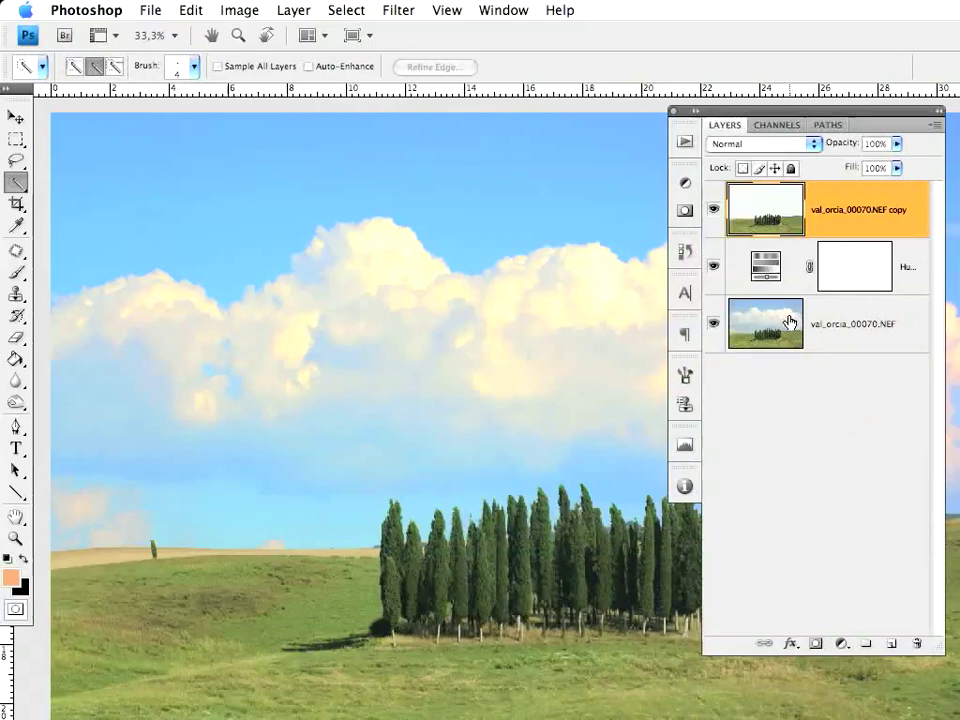